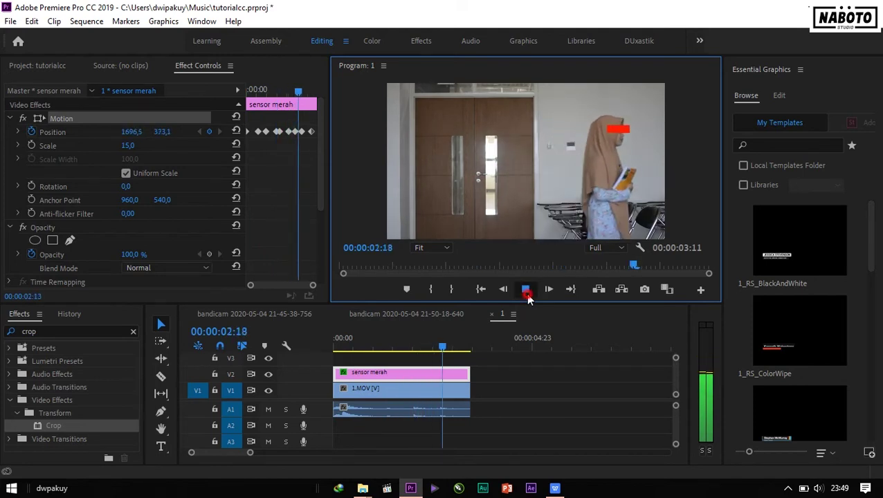
Step: Preview the finished red-bar censor effect from the sequence start at 1/4 playback resolution
{"action": "left_click", "coordinate": [526, 294]}
{"action": "left_click", "coordinate": [442, 350]}
{"action": "left_click_drag", "start_coordinate": [433, 351], "coordinate": [335, 346]}
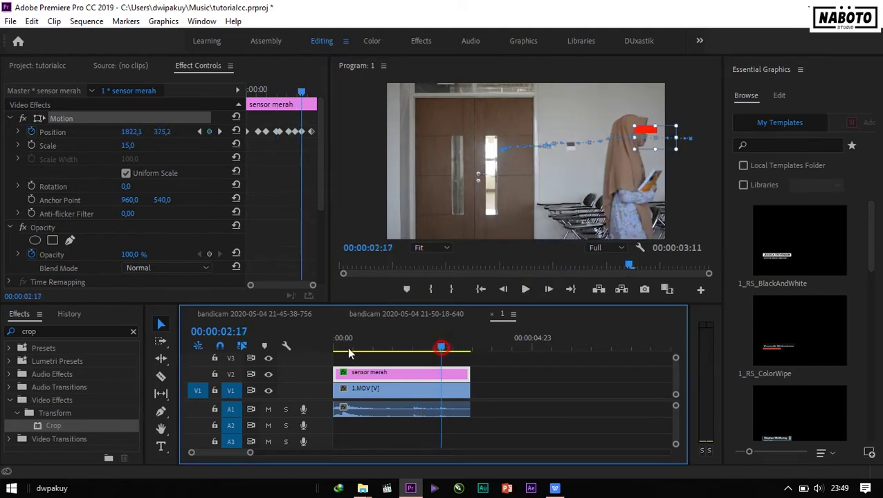
{"action": "left_click", "coordinate": [618, 253]}
{"action": "left_click", "coordinate": [611, 276]}
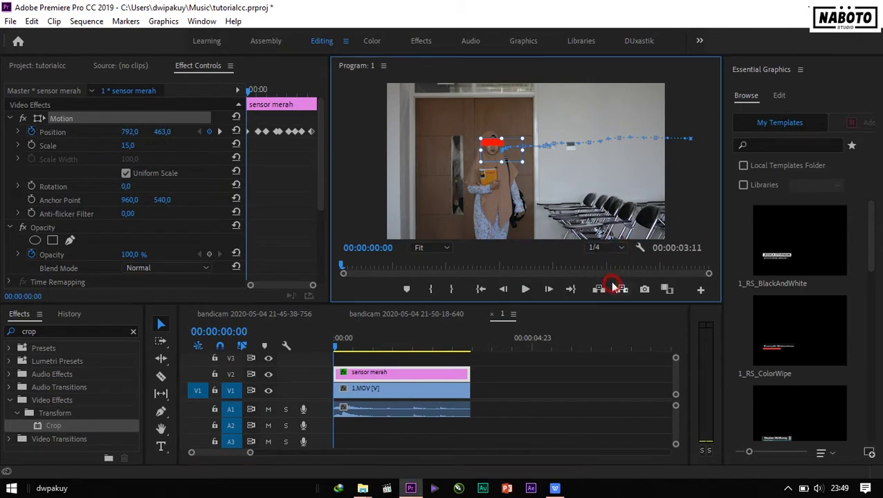
{"action": "left_click", "coordinate": [525, 290]}
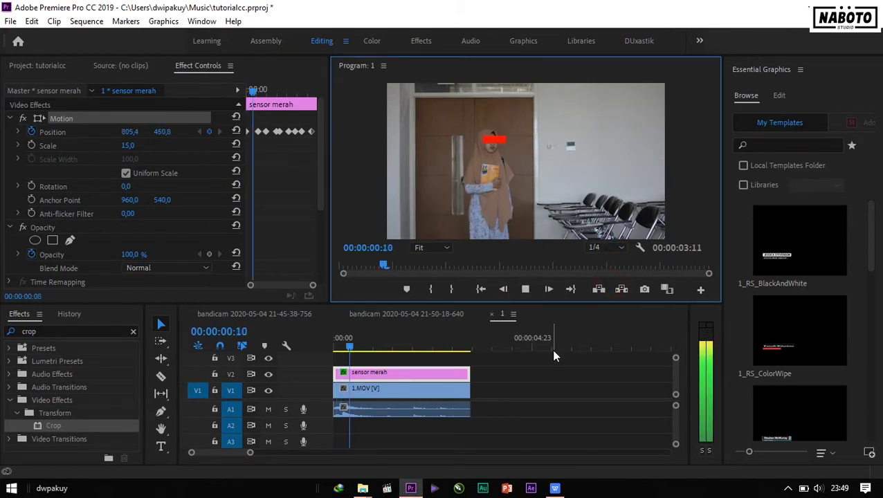
{"action": "left_click", "coordinate": [525, 289]}
{"action": "left_click_drag", "start_coordinate": [453, 345], "coordinate": [326, 335]}
{"action": "left_click", "coordinate": [570, 385]}
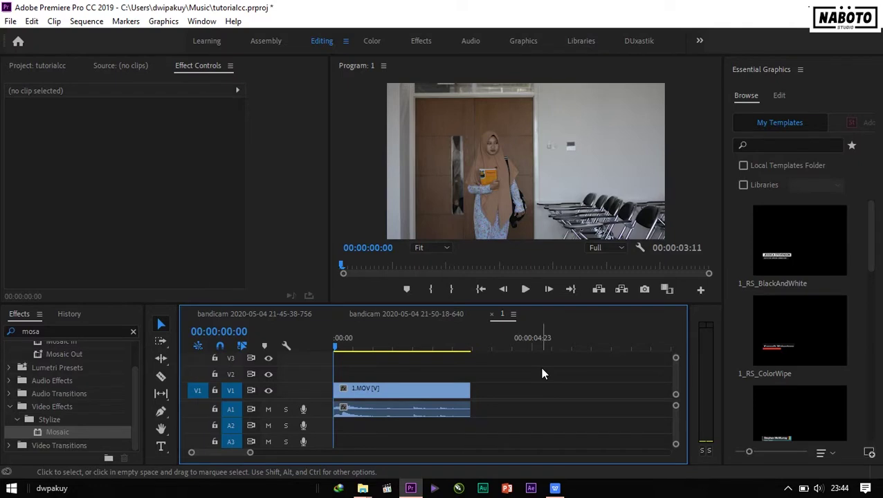
Step: Play the uncensored 1.MOV clip from the start to review how the woman's face moves
{"action": "left_click", "coordinate": [527, 291]}
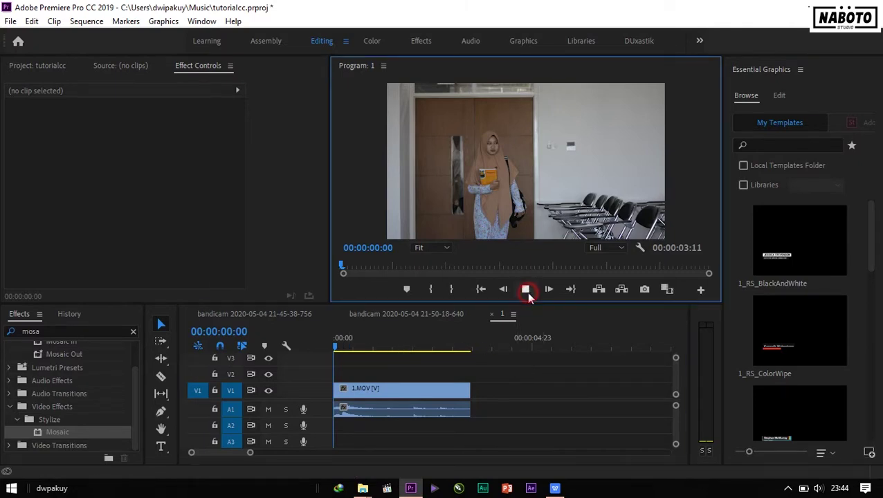
{"action": "left_click", "coordinate": [526, 292]}
{"action": "left_click", "coordinate": [362, 344]}
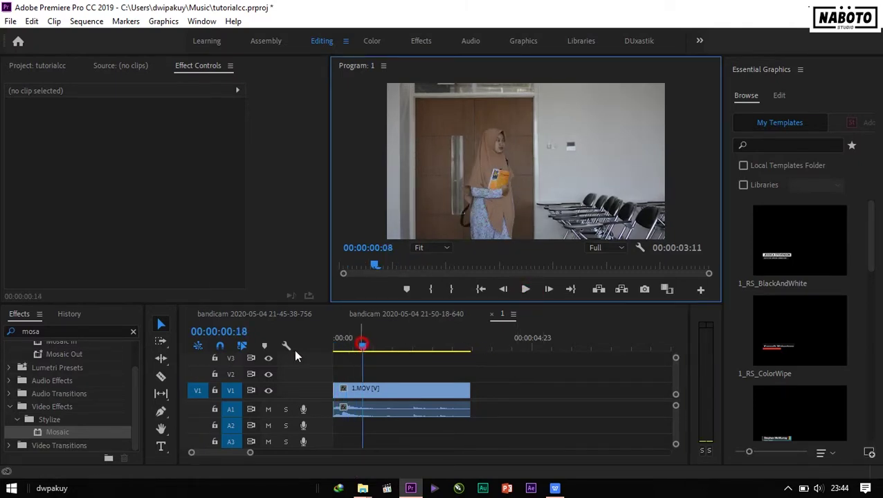
{"action": "key", "text": "Home"}
{"action": "left_click", "coordinate": [526, 290]}
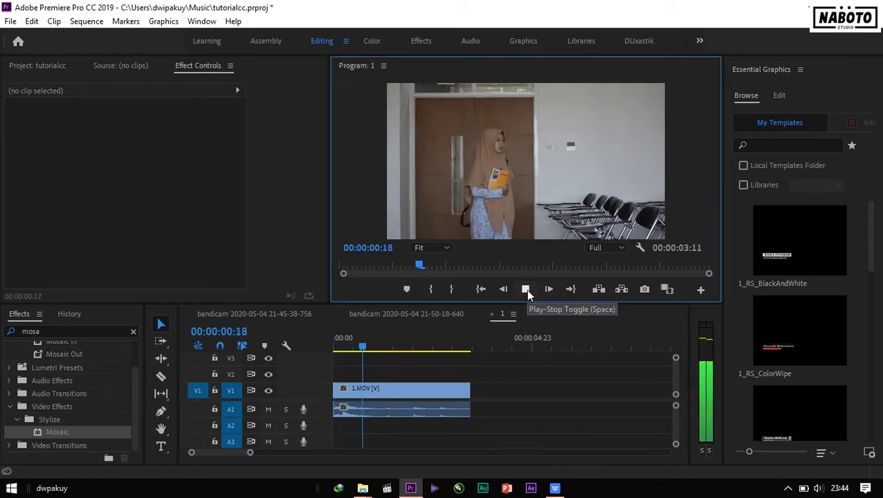
{"action": "left_click", "coordinate": [526, 289]}
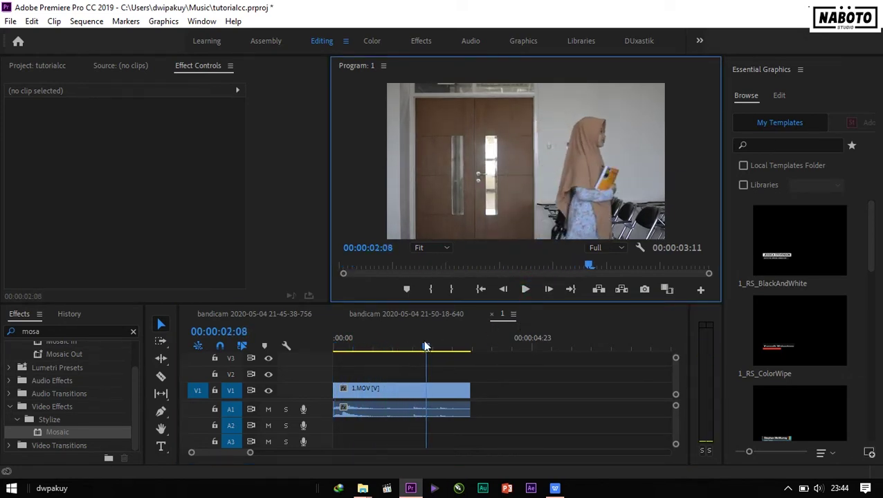
{"action": "left_click_drag", "start_coordinate": [420, 344], "coordinate": [352, 351]}
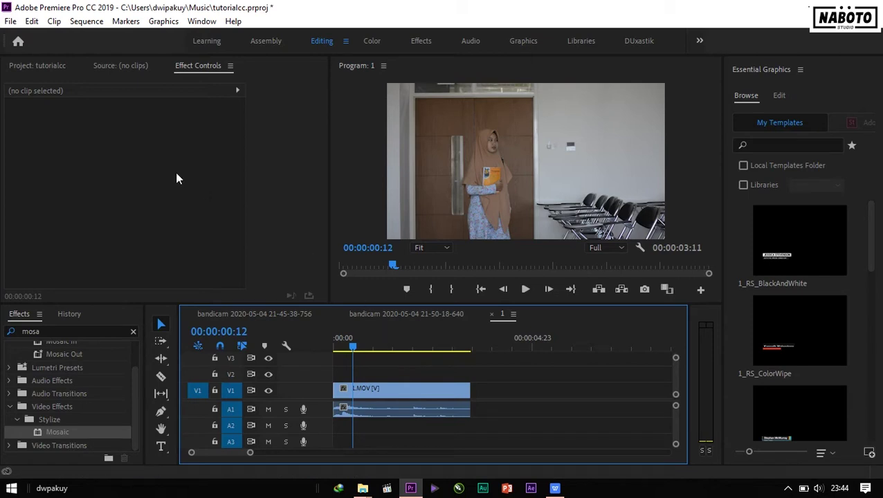
Step: Show the project's items, replay the clip briefly, and park the playhead at 00:00:00:03
{"action": "left_click", "coordinate": [36, 66]}
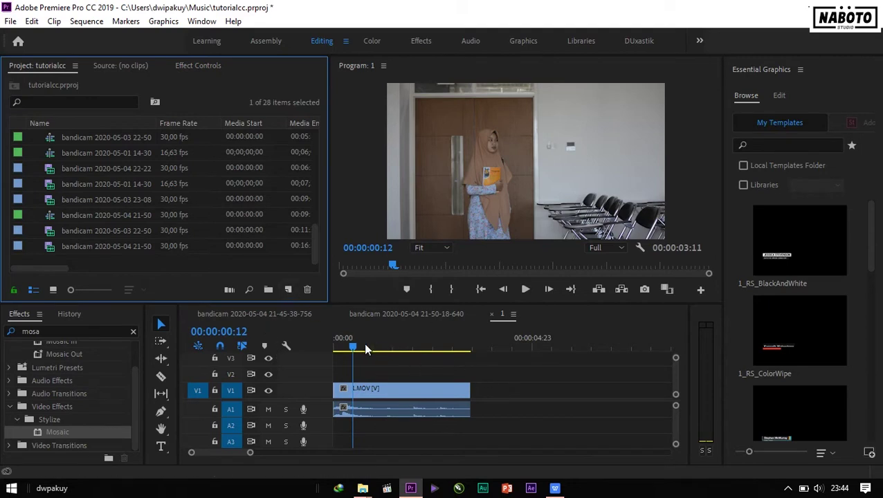
{"action": "left_click", "coordinate": [525, 290]}
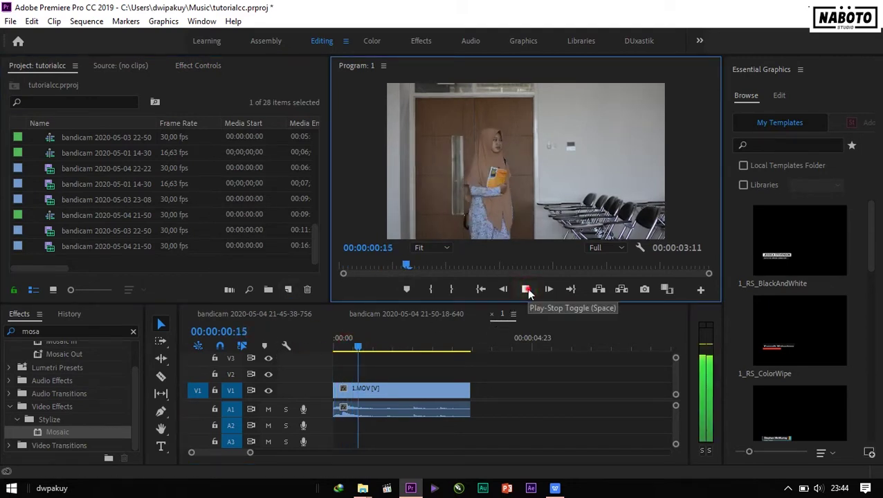
{"action": "left_click_drag", "start_coordinate": [353, 341], "coordinate": [337, 344]}
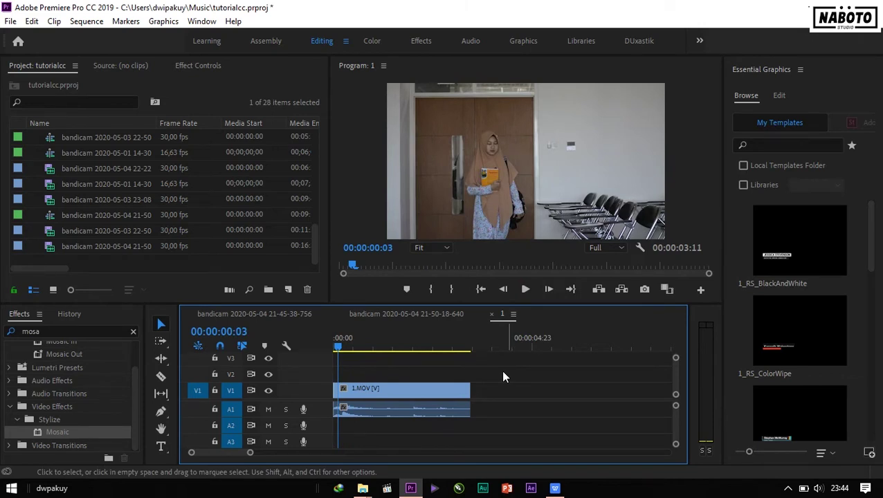
Step: Create a 1920 x 1080 color matte at 23,976 fps with square pixels and a bright red color
{"action": "left_click", "coordinate": [288, 291]}
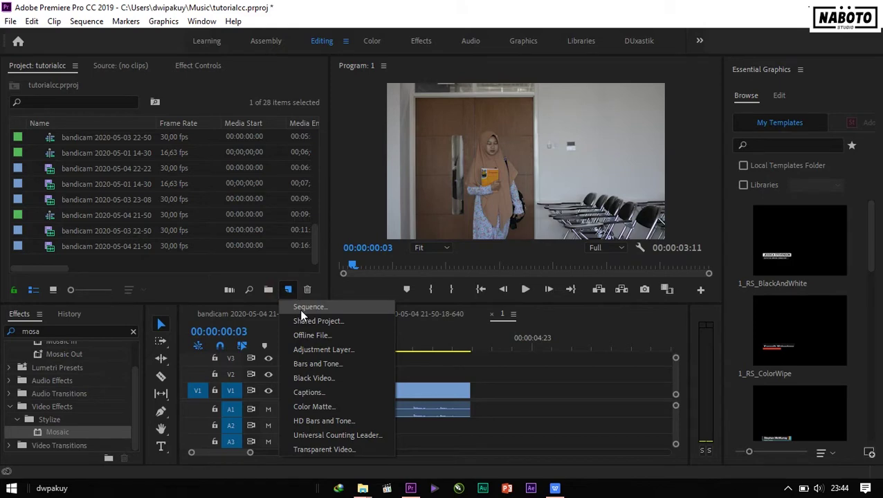
{"action": "left_click", "coordinate": [344, 409]}
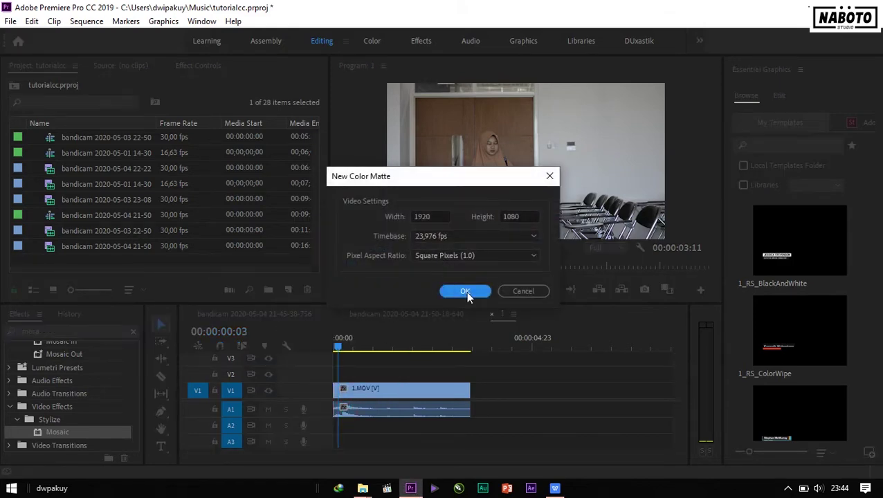
{"action": "left_click", "coordinate": [466, 291]}
{"action": "left_click_drag", "start_coordinate": [471, 159], "coordinate": [267, 173]}
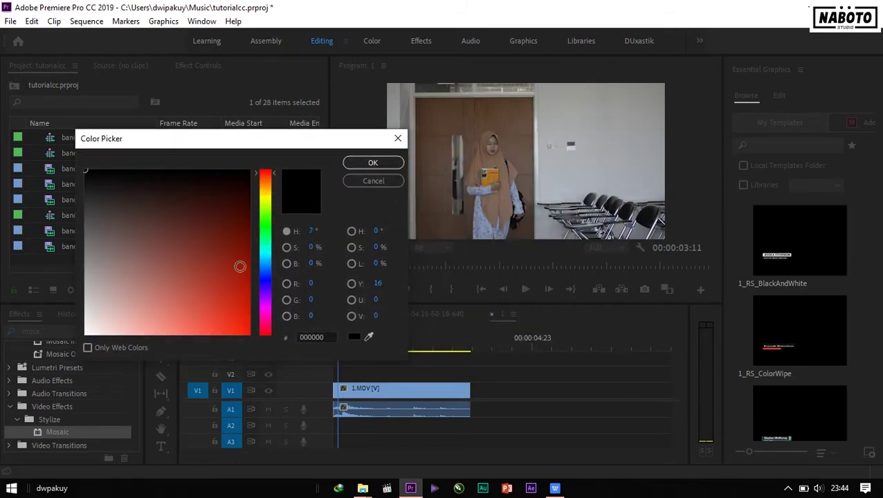
{"action": "left_click", "coordinate": [241, 282]}
{"action": "left_click", "coordinate": [374, 162]}
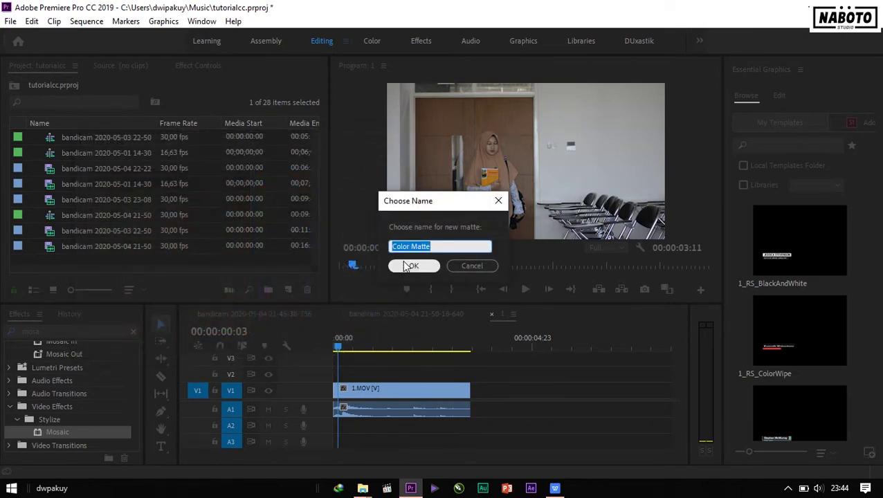
Step: Name the new color matte "sensor merah"
{"action": "type", "text": "senso"}
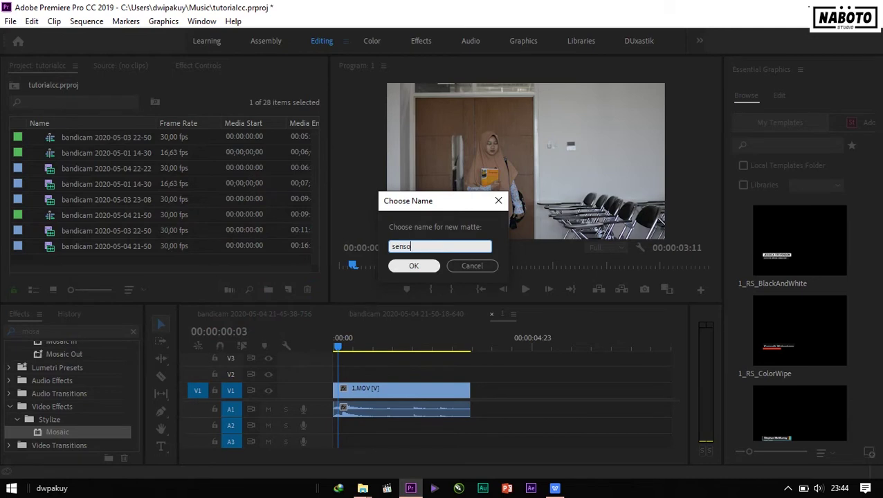
{"action": "type", "text": "r merah"}
{"action": "left_click", "coordinate": [415, 265]}
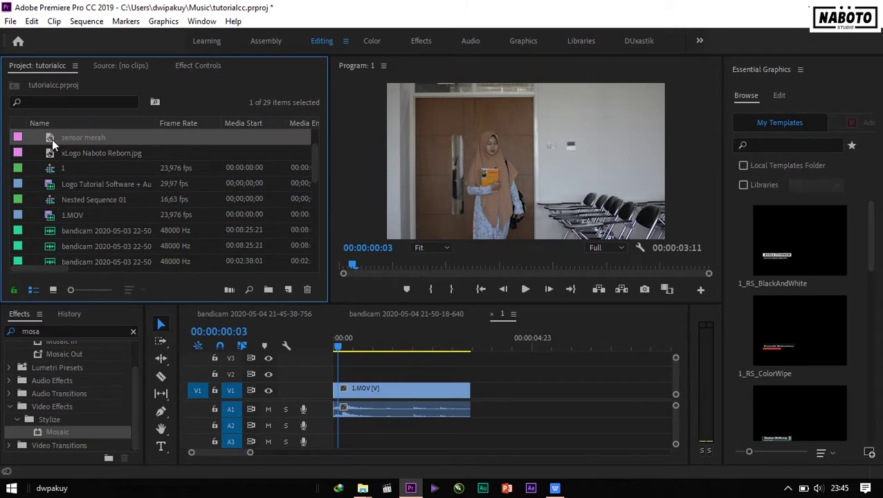
Step: Place the sensor merah matte on track V2 at the sequence start and trim its end to match 1.MOV
{"action": "left_click_drag", "start_coordinate": [52, 138], "coordinate": [350, 382]}
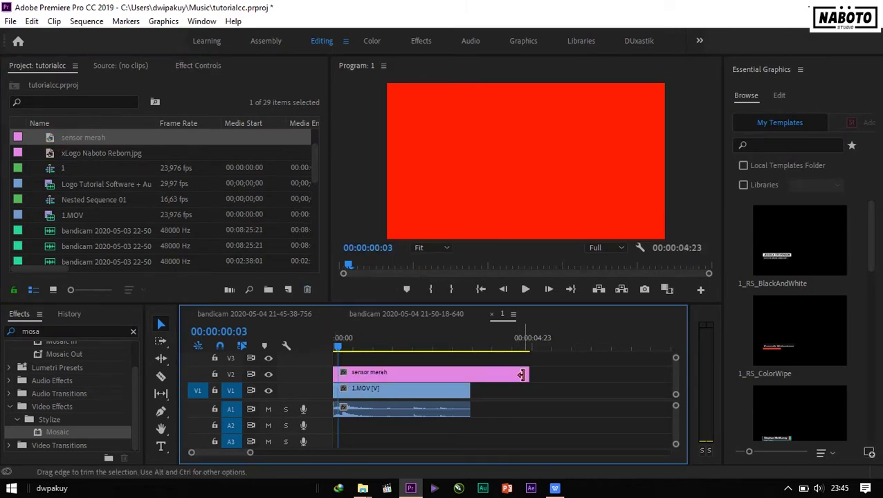
{"action": "left_click_drag", "start_coordinate": [521, 374], "coordinate": [470, 374]}
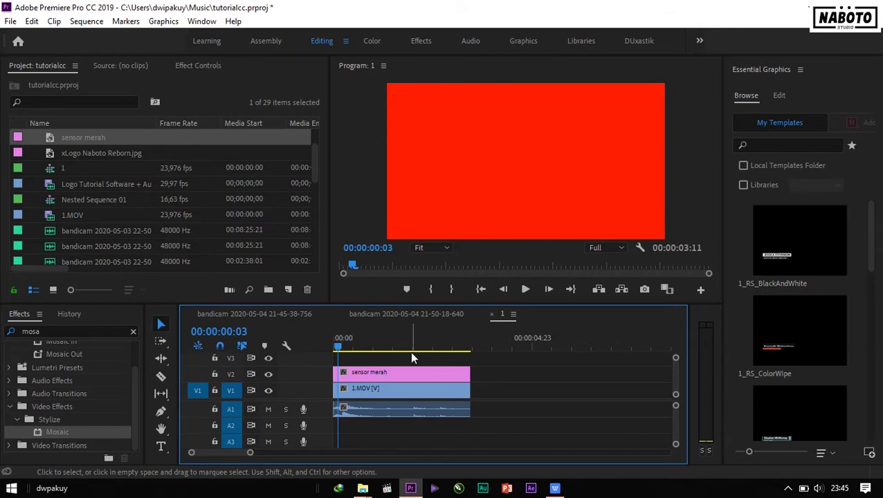
Step: Scale the sensor merah clip on V2 down to 15
{"action": "left_click", "coordinate": [387, 371]}
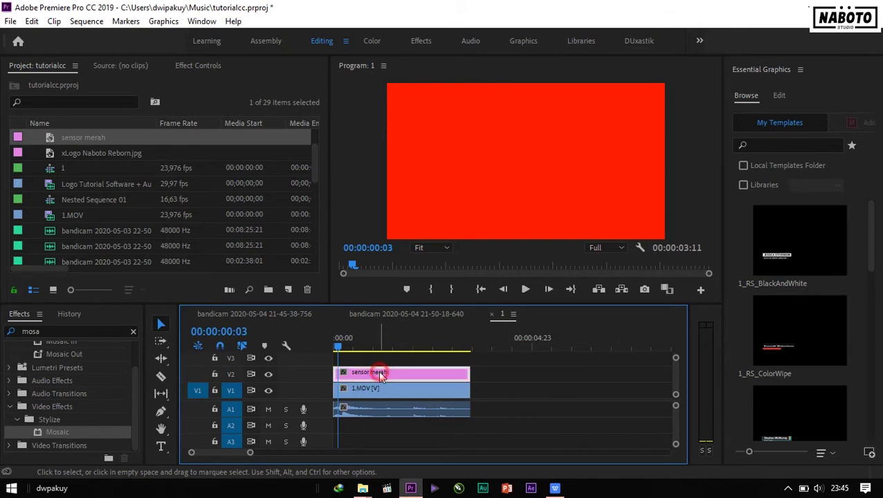
{"action": "left_click", "coordinate": [198, 66]}
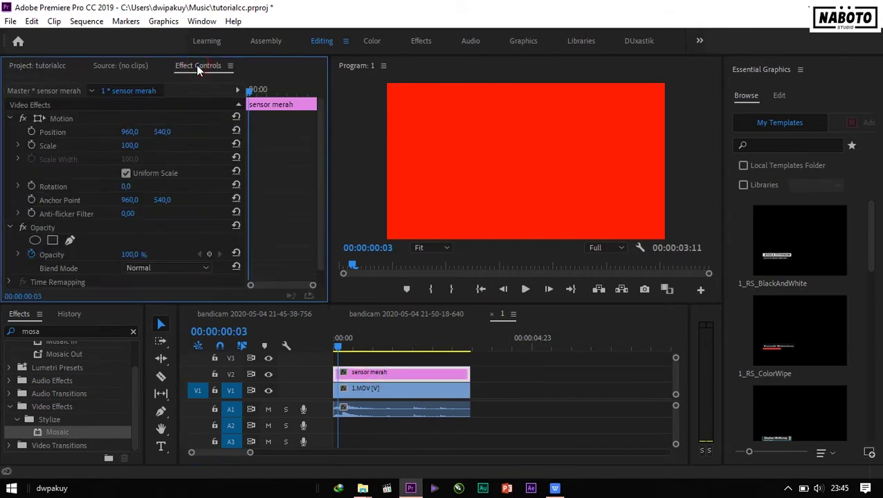
{"action": "scroll", "coordinate": [63, 214], "scroll_direction": "down", "scroll_amount": 1}
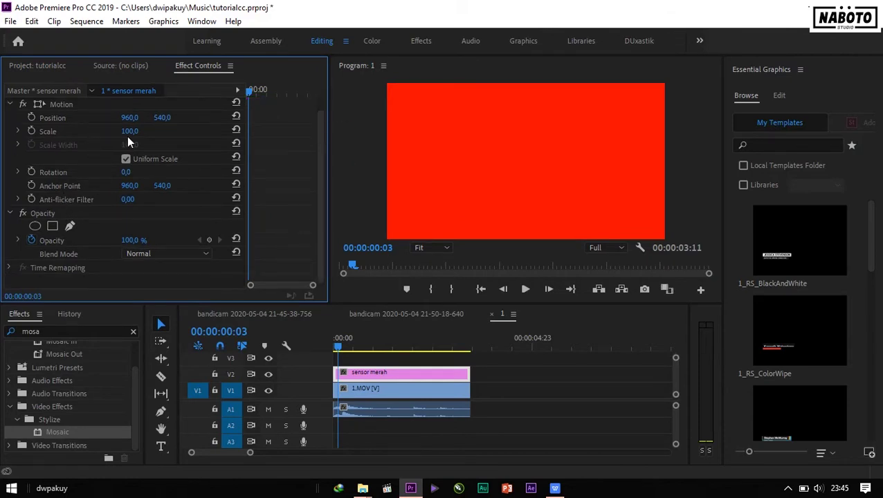
{"action": "left_click_drag", "start_coordinate": [128, 131], "coordinate": [70, 131]}
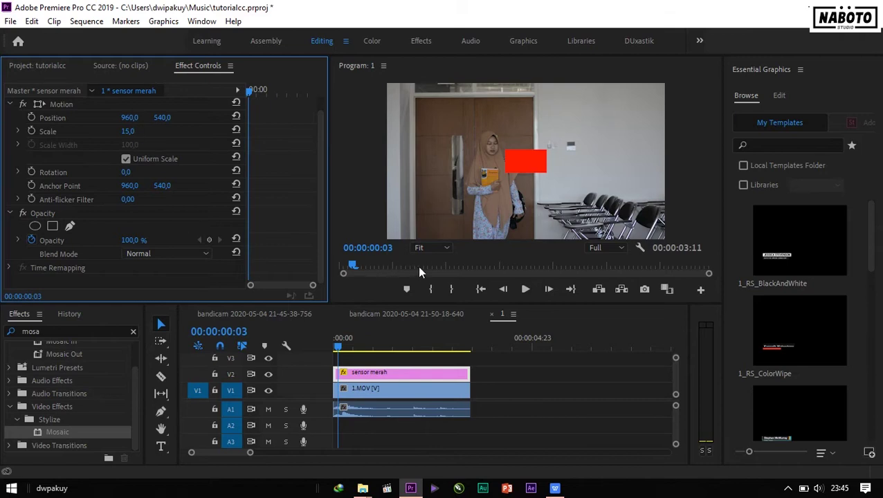
Step: Magnify the program preview to 50% and set the red matte's vertical position to 418
{"action": "left_click", "coordinate": [440, 251]}
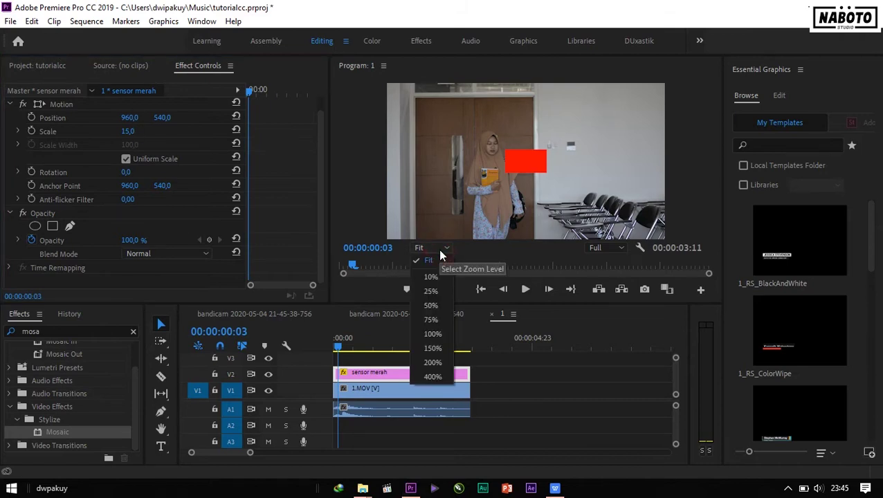
{"action": "left_click", "coordinate": [431, 305]}
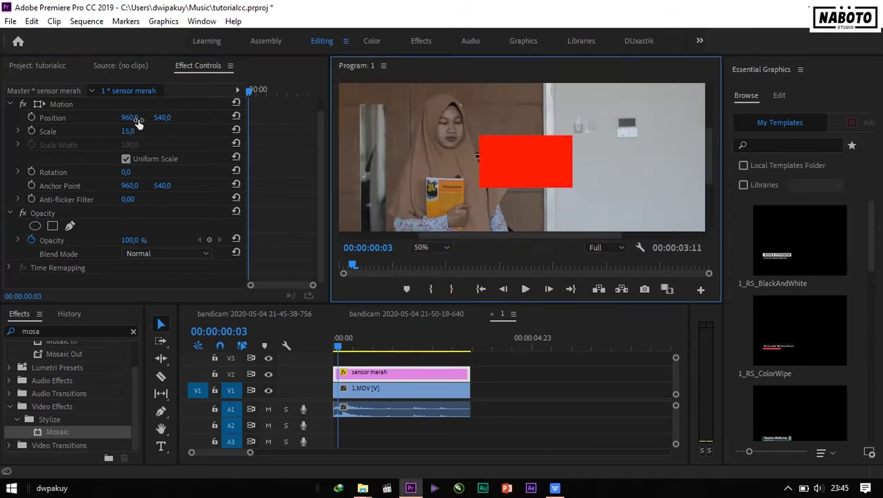
{"action": "left_click_drag", "start_coordinate": [128, 131], "coordinate": [168, 117]}
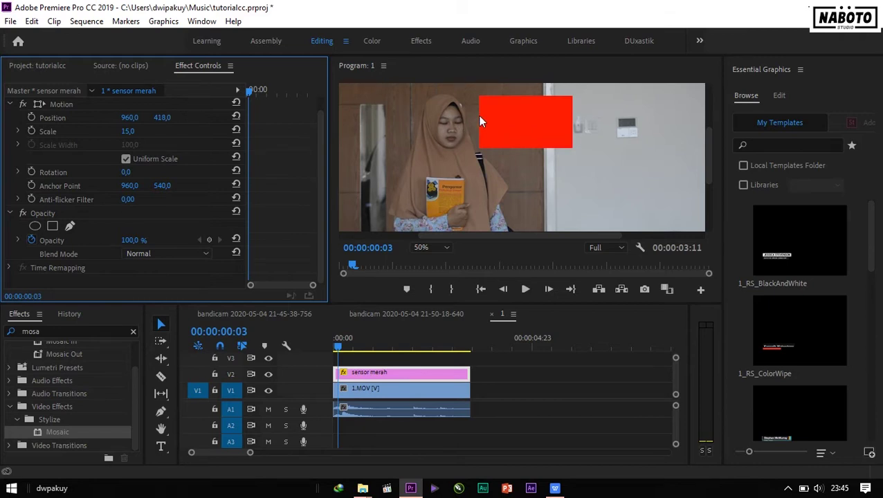
Step: Find the Crop video effect and apply it to the sensor merah clip
{"action": "left_click", "coordinate": [133, 331]}
{"action": "left_click", "coordinate": [83, 332]}
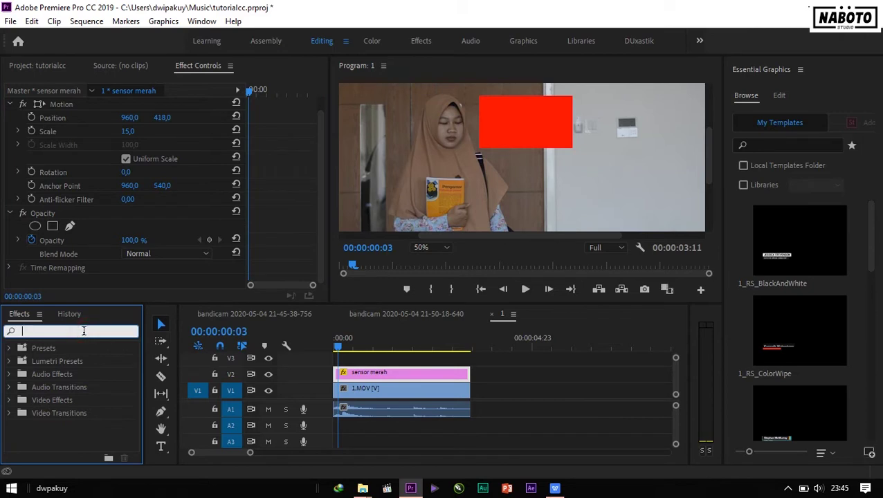
{"action": "type", "text": "crop"}
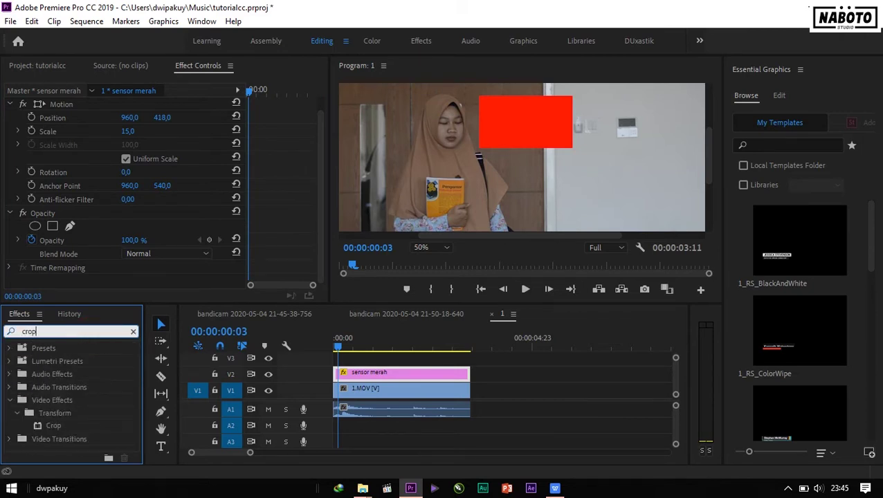
{"action": "left_click_drag", "start_coordinate": [61, 424], "coordinate": [418, 379]}
Step: Crop the red matte by 68% from its bottom and 45% from its right side
{"action": "left_click_drag", "start_coordinate": [324, 114], "coordinate": [261, 227]}
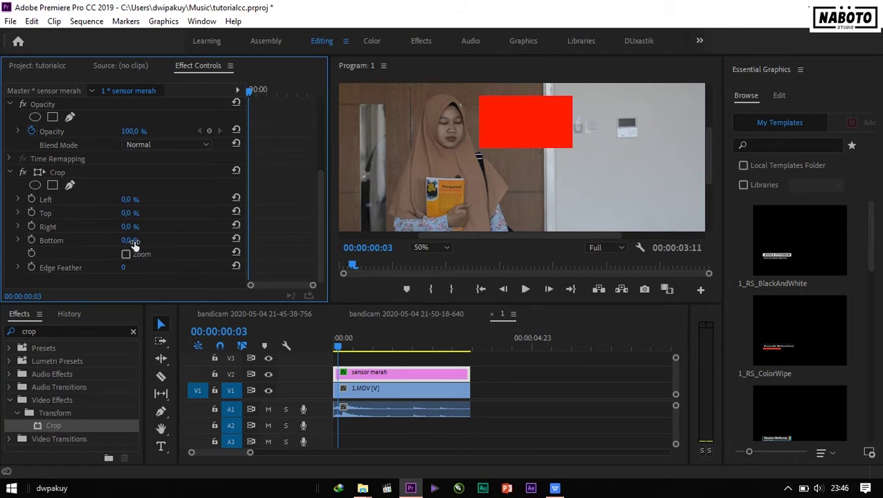
{"action": "left_click_drag", "start_coordinate": [132, 240], "coordinate": [185, 239]}
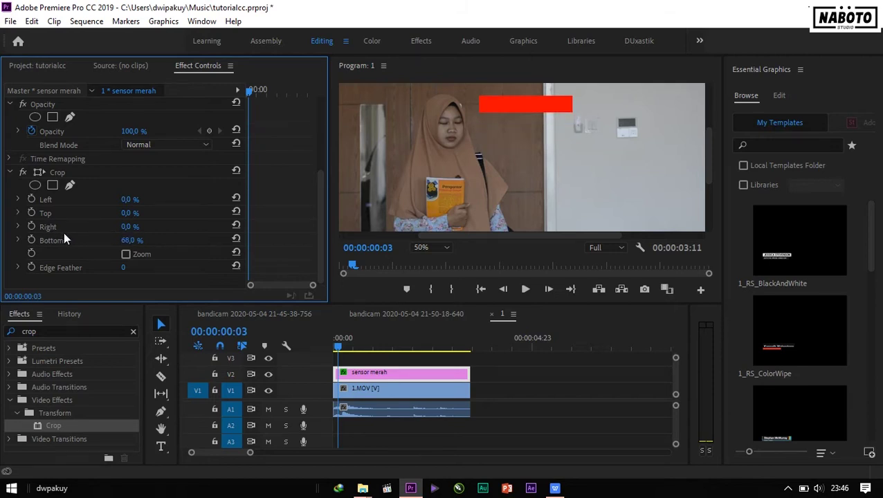
{"action": "left_click_drag", "start_coordinate": [128, 227], "coordinate": [158, 227]}
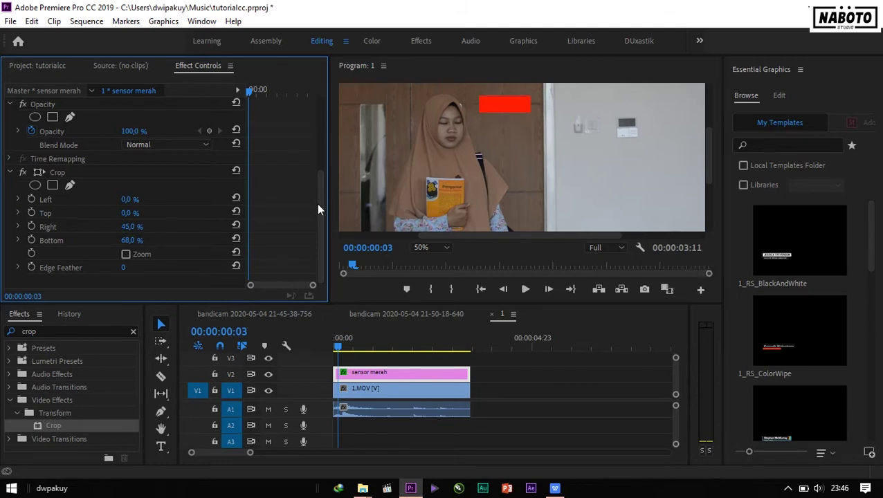
Step: Reposition the red bar horizontally over the woman's eyes and set its vertical position to 463
{"action": "scroll", "coordinate": [319, 186], "scroll_direction": "up", "scroll_amount": 2}
{"action": "mouse_move", "coordinate": [134, 229]}
{"action": "left_mouse_down"}
{"action": "mouse_move", "coordinate": [143, 229]}
{"action": "mouse_move", "coordinate": [126, 228]}
{"action": "left_mouse_up"}
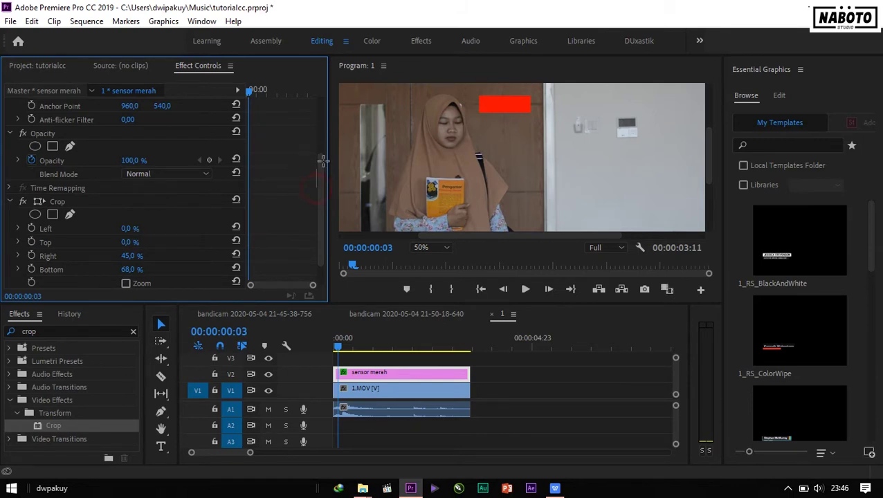
{"action": "left_click_drag", "start_coordinate": [320, 170], "coordinate": [320, 109]}
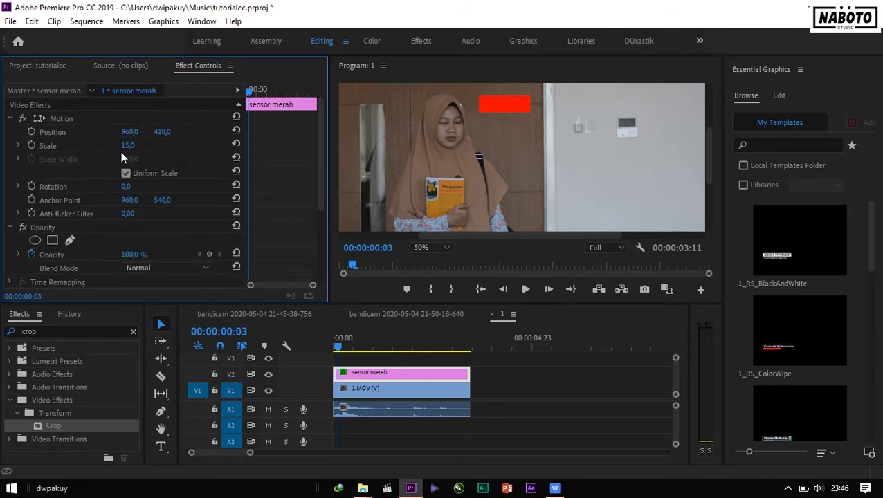
{"action": "left_click_drag", "start_coordinate": [129, 131], "coordinate": [30, 132]}
{"action": "left_click_drag", "start_coordinate": [156, 138], "coordinate": [196, 139]}
{"action": "mouse_move", "coordinate": [130, 132]}
{"action": "left_mouse_down"}
{"action": "mouse_move", "coordinate": [110, 131]}
{"action": "mouse_move", "coordinate": [155, 132]}
{"action": "mouse_move", "coordinate": [130, 132]}
{"action": "left_mouse_up"}
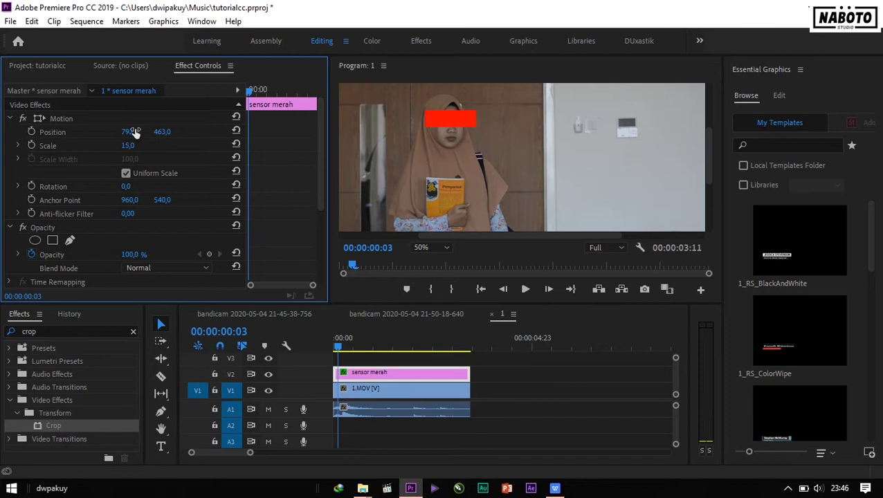
Step: Play the sequence from its start to check the stationary red bar against the walking woman's eyes
{"action": "left_click", "coordinate": [338, 349]}
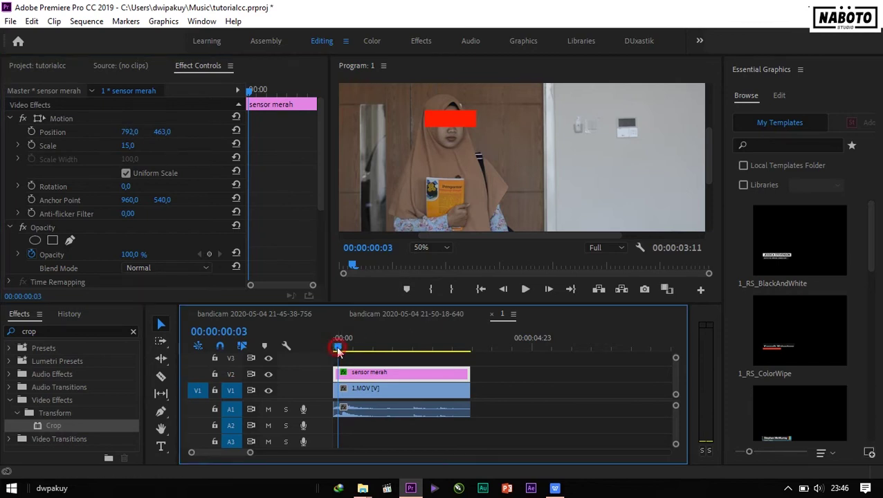
{"action": "left_click", "coordinate": [481, 290]}
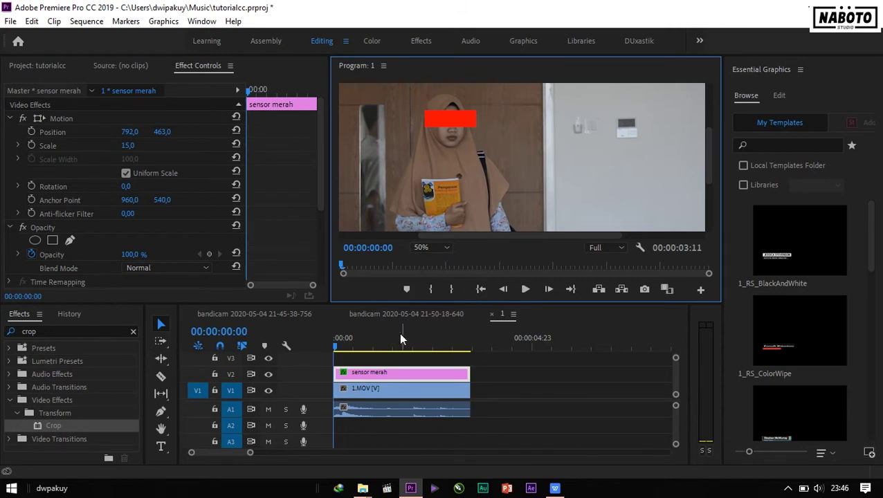
{"action": "left_click_drag", "start_coordinate": [333, 346], "coordinate": [330, 349]}
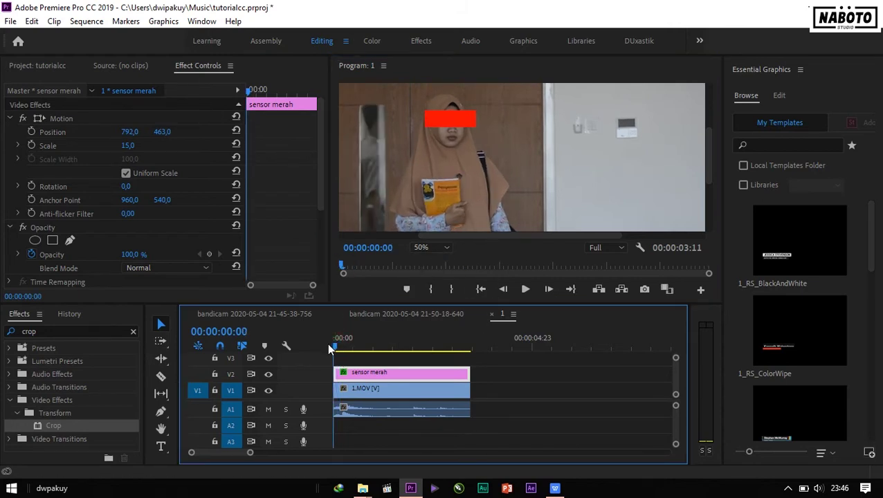
{"action": "left_click", "coordinate": [526, 290]}
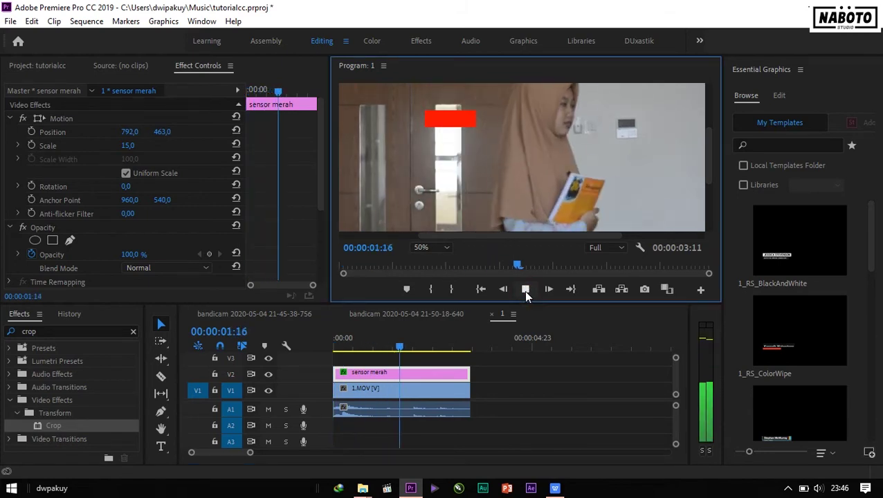
{"action": "left_click", "coordinate": [526, 289]}
{"action": "left_click", "coordinate": [355, 342]}
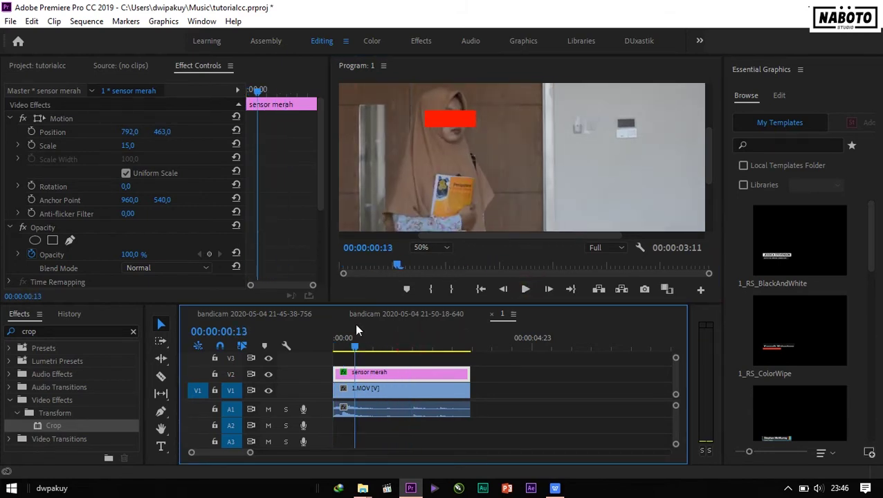
{"action": "left_click_drag", "start_coordinate": [355, 344], "coordinate": [328, 347]}
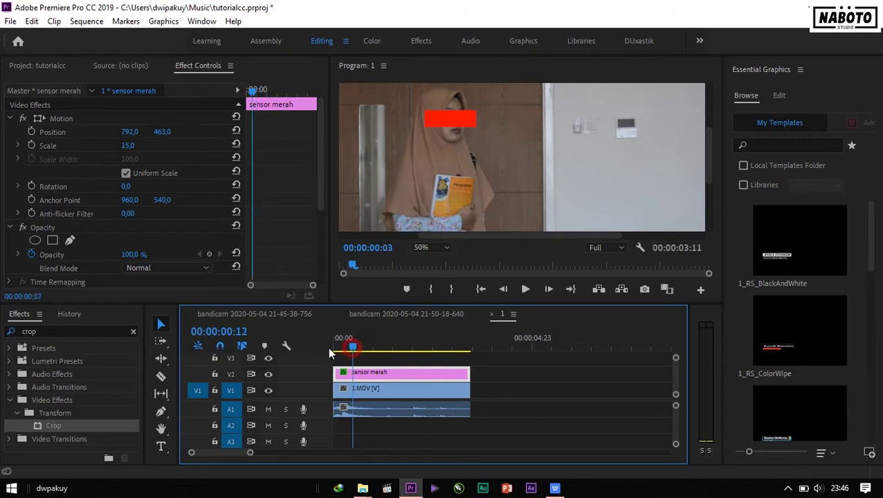
{"action": "left_click", "coordinate": [483, 289]}
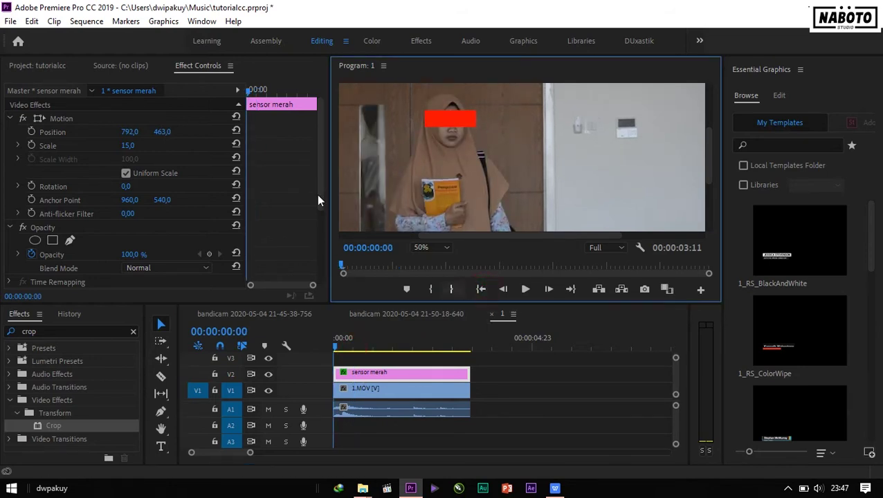
{"action": "left_click_drag", "start_coordinate": [316, 107], "coordinate": [320, 204]}
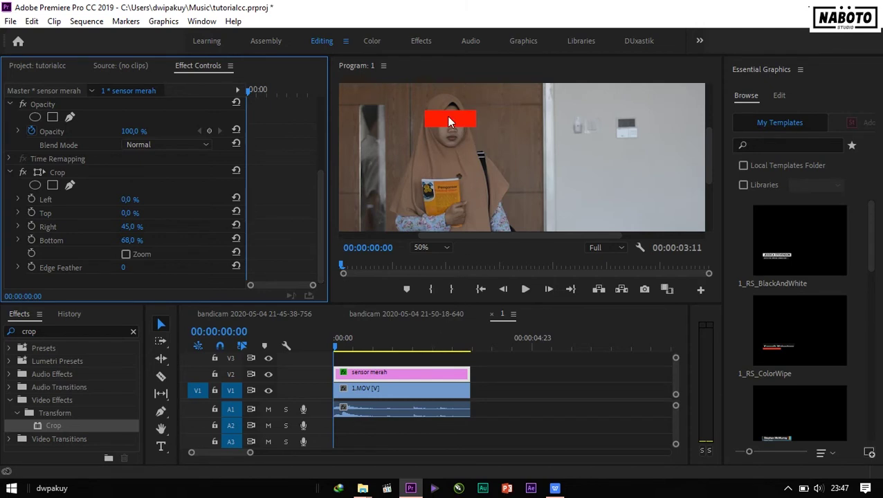
{"action": "left_click", "coordinate": [521, 289]}
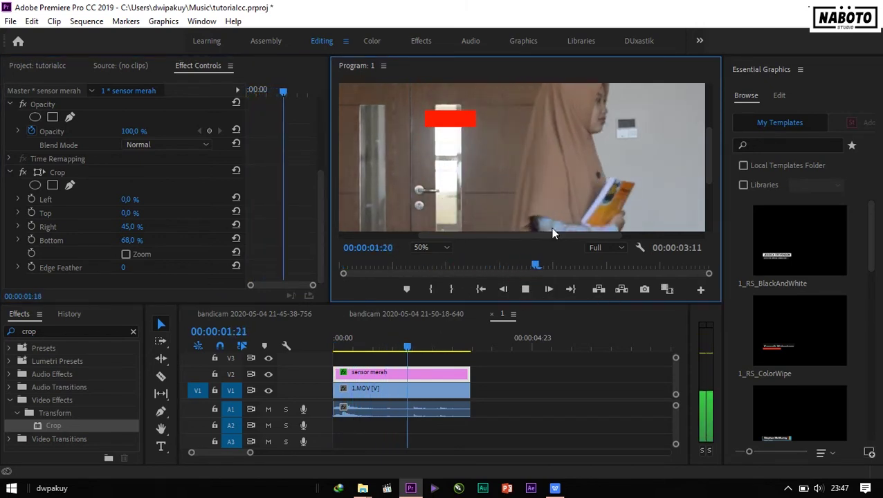
{"action": "key", "text": "space"}
{"action": "left_click_drag", "start_coordinate": [440, 346], "coordinate": [321, 346]}
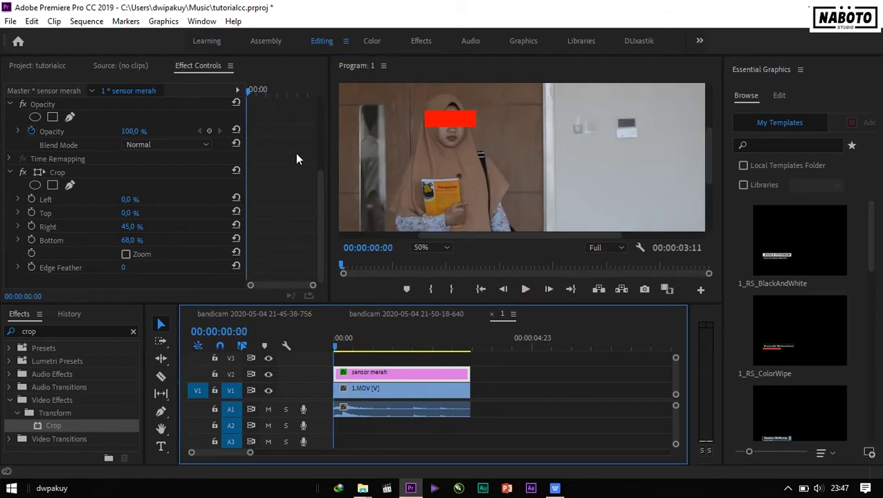
Step: Turn on Position animation for the sensor merah clip at the start of the sequence, 00:00:00:00
{"action": "left_click_drag", "start_coordinate": [323, 187], "coordinate": [324, 104]}
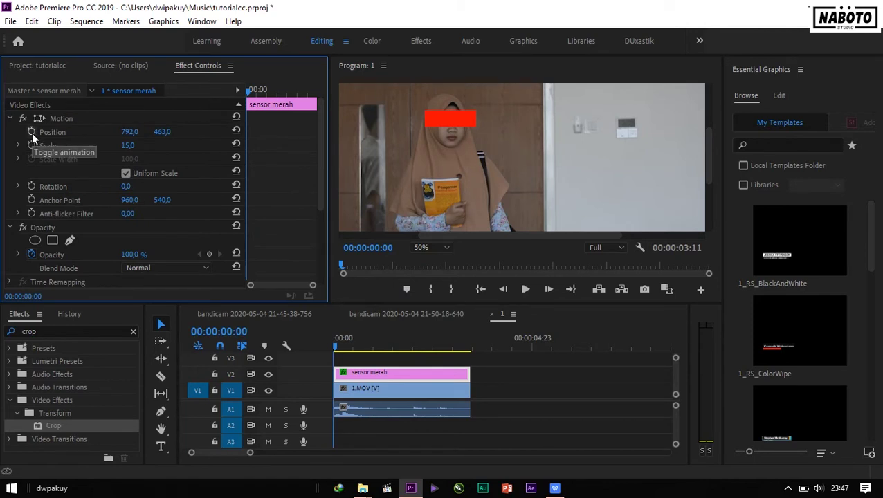
{"action": "left_click", "coordinate": [482, 289]}
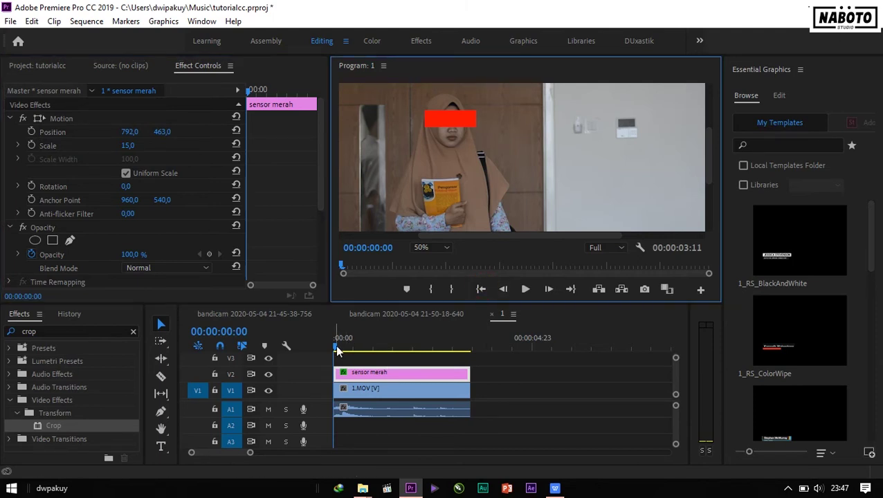
{"action": "left_click", "coordinate": [527, 290]}
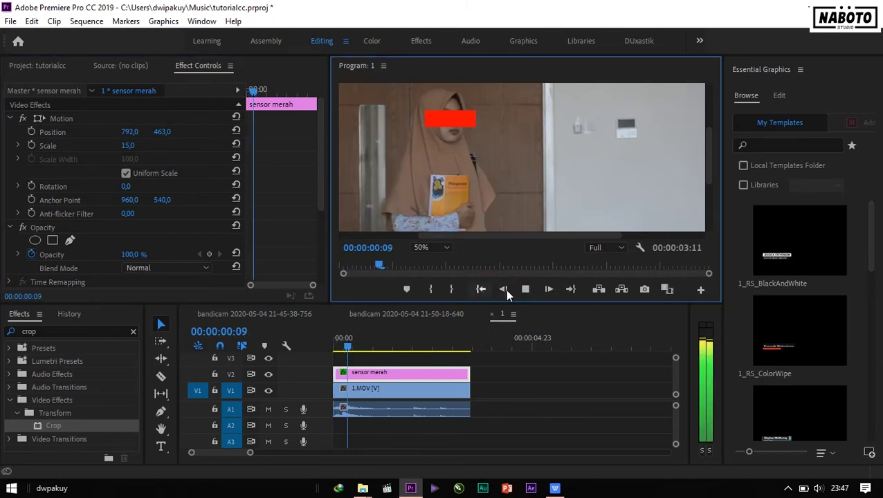
{"action": "left_click", "coordinate": [481, 290]}
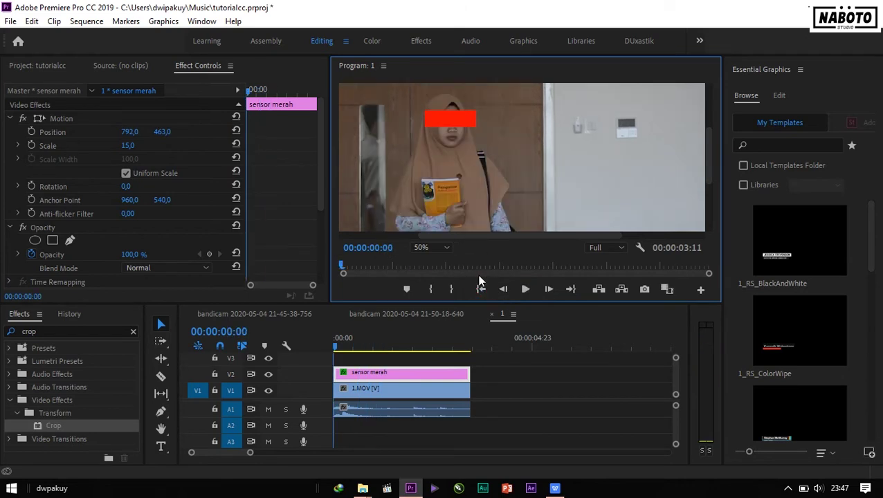
{"action": "left_click", "coordinate": [32, 132]}
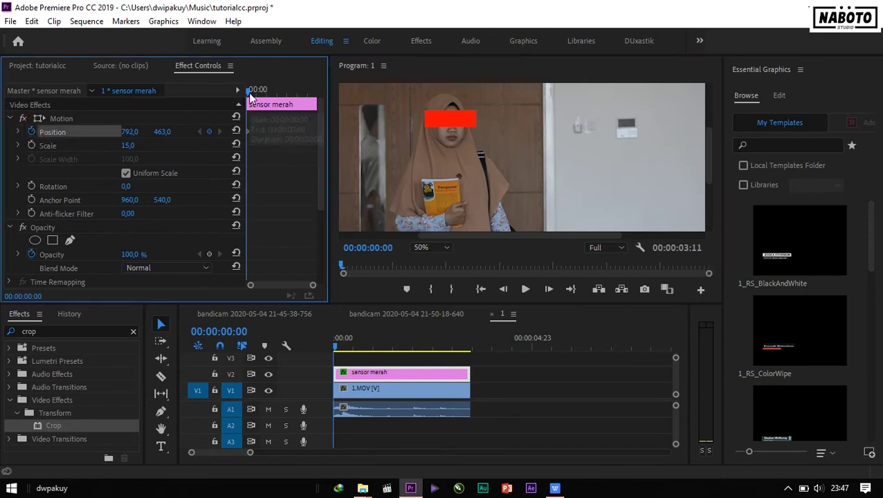
Step: Keyframe the red bar over the woman's eyes at 00:00:01:00, position about 946, 433, and at 00:00:00:15, position about 824, 444
{"action": "left_click_drag", "start_coordinate": [249, 90], "coordinate": [269, 93]}
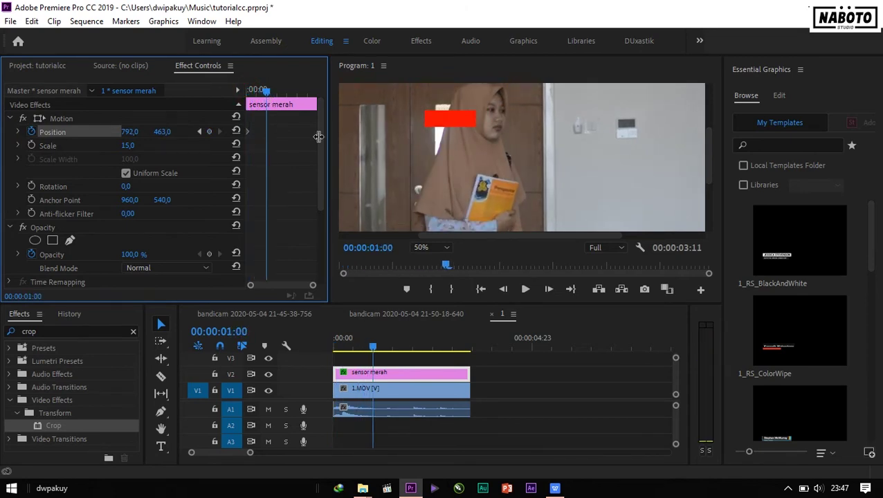
{"action": "left_click", "coordinate": [65, 120]}
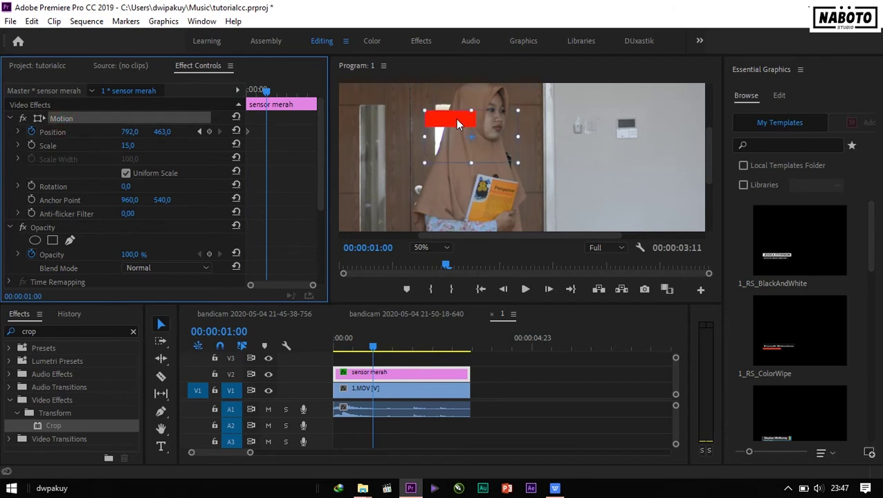
{"action": "left_click_drag", "start_coordinate": [456, 118], "coordinate": [508, 109]}
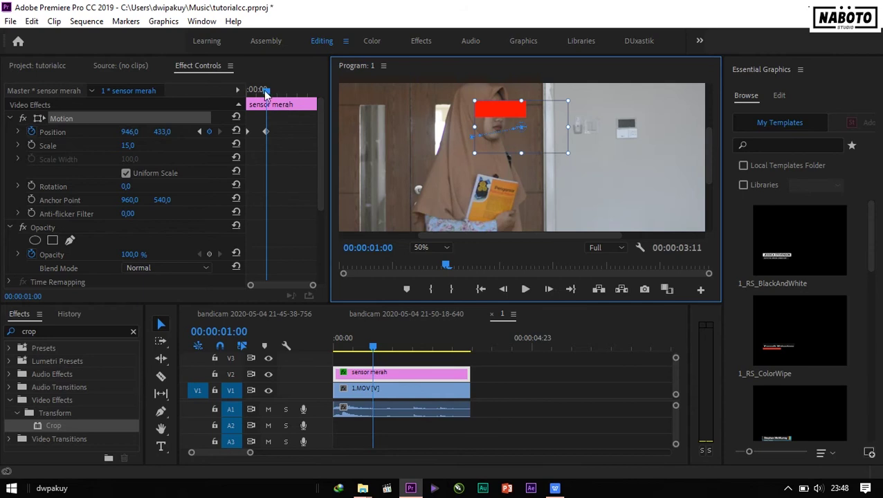
{"action": "mouse_move", "coordinate": [266, 91]}
{"action": "left_mouse_down"}
{"action": "mouse_move", "coordinate": [240, 98]}
{"action": "mouse_move", "coordinate": [258, 97]}
{"action": "left_mouse_up"}
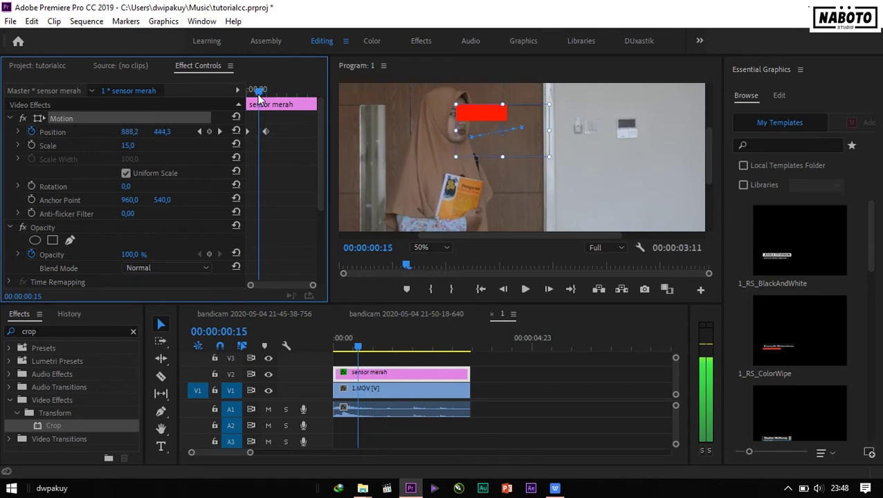
{"action": "left_click_drag", "start_coordinate": [476, 121], "coordinate": [456, 120]}
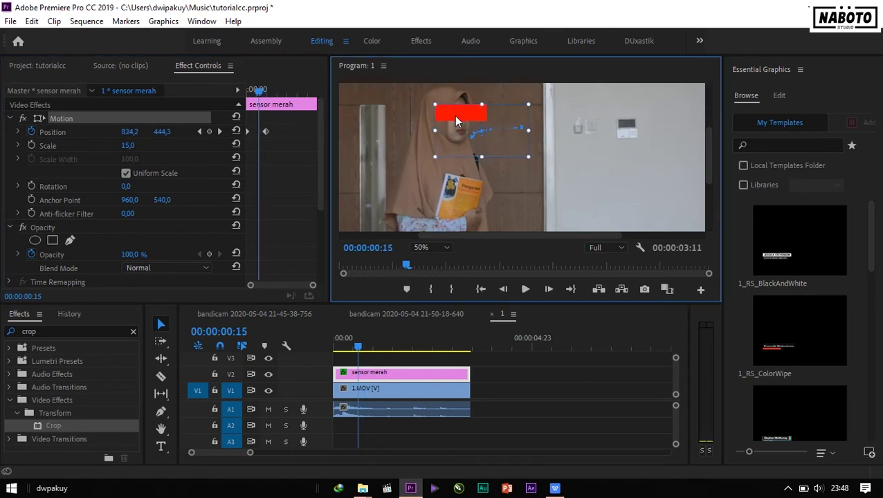
Step: Play back the tracking, and keyframe the bar over the eyes at 00:00:01:12, about 1086, 433, and at 00:00:01:16, about 1152, 415
{"action": "left_click_drag", "start_coordinate": [259, 91], "coordinate": [249, 96]}
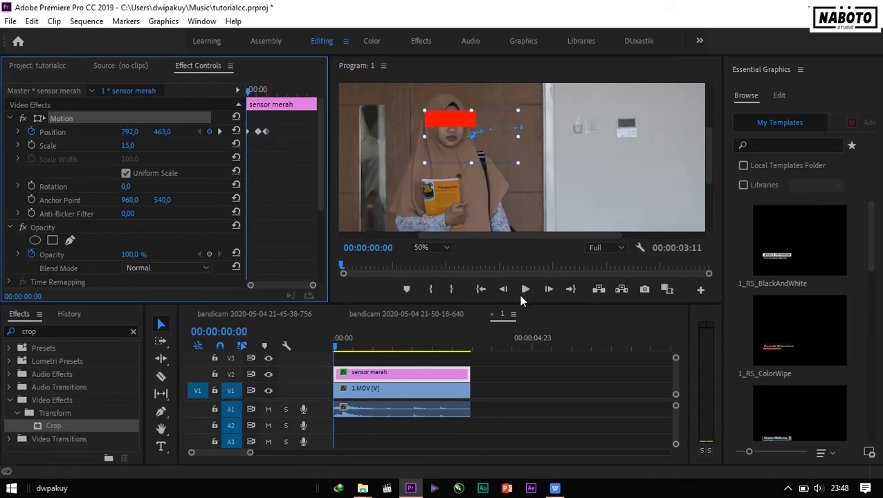
{"action": "left_click", "coordinate": [521, 293]}
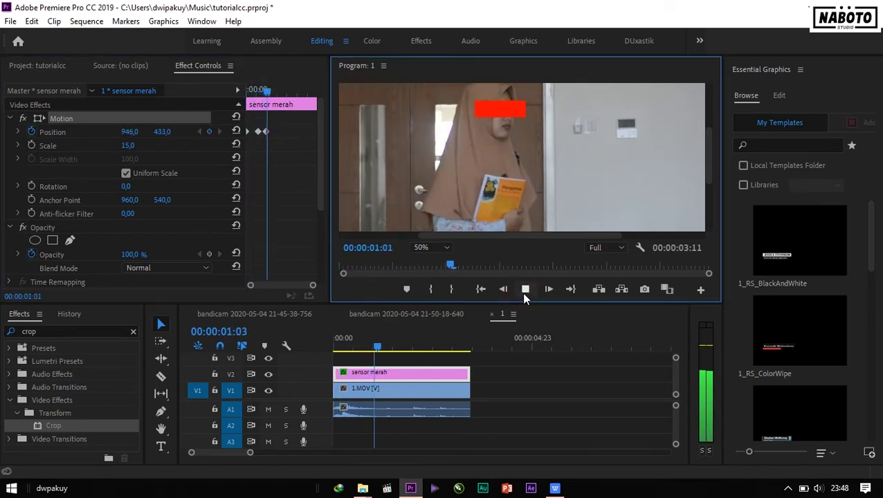
{"action": "left_click", "coordinate": [525, 293]}
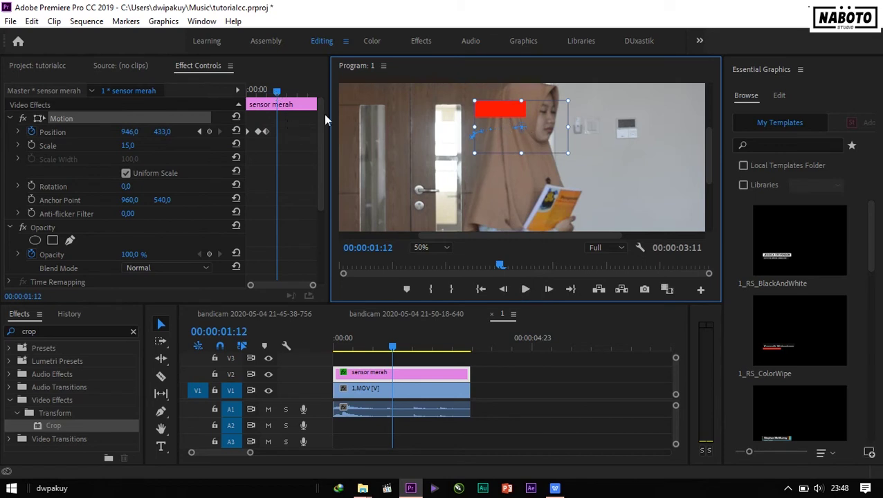
{"action": "left_click_drag", "start_coordinate": [494, 111], "coordinate": [541, 110]}
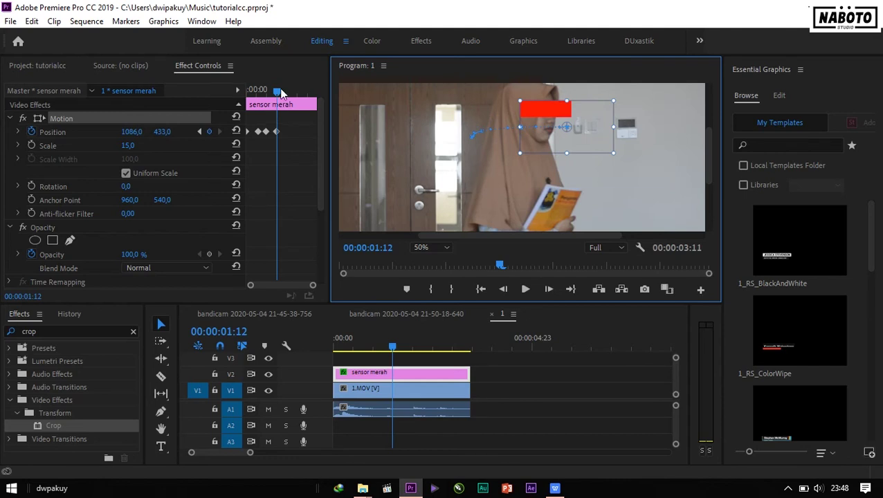
{"action": "left_click_drag", "start_coordinate": [279, 92], "coordinate": [283, 93]}
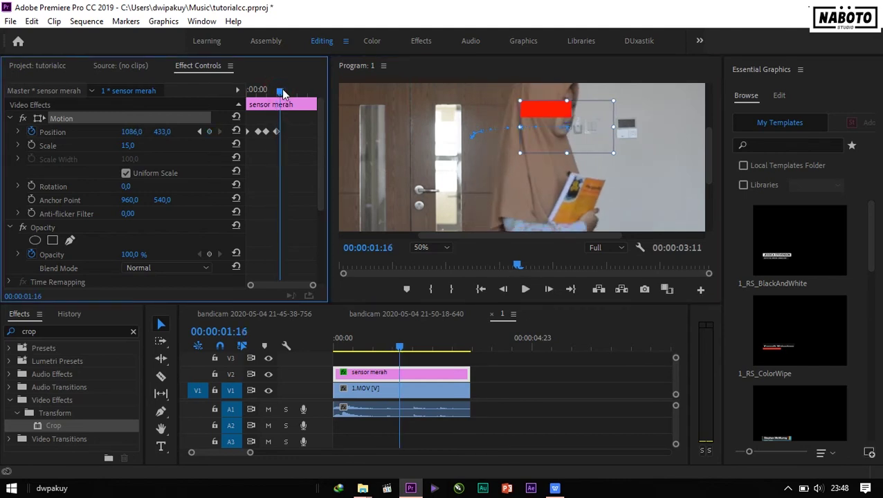
{"action": "left_click_drag", "start_coordinate": [541, 109], "coordinate": [571, 109]}
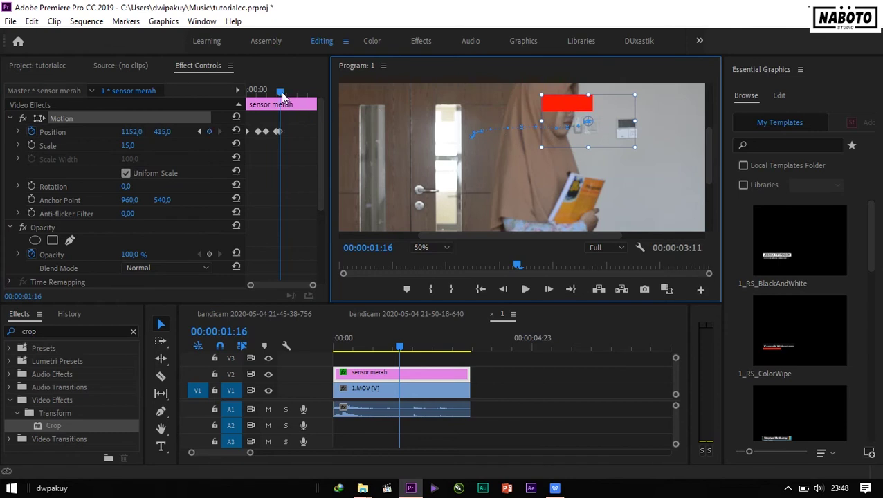
Step: Keyframe the red bar over the eyes at 00:00:02:03, about 1396, 407, and at 00:00:02:10, about 1602, 376
{"action": "left_click", "coordinate": [282, 92]}
{"action": "left_click_drag", "start_coordinate": [291, 95], "coordinate": [289, 93]}
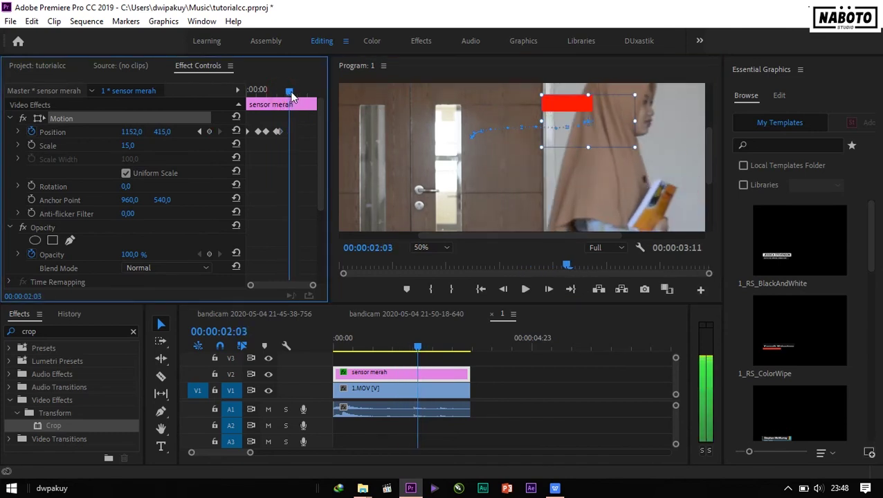
{"action": "left_click_drag", "start_coordinate": [592, 111], "coordinate": [644, 105]}
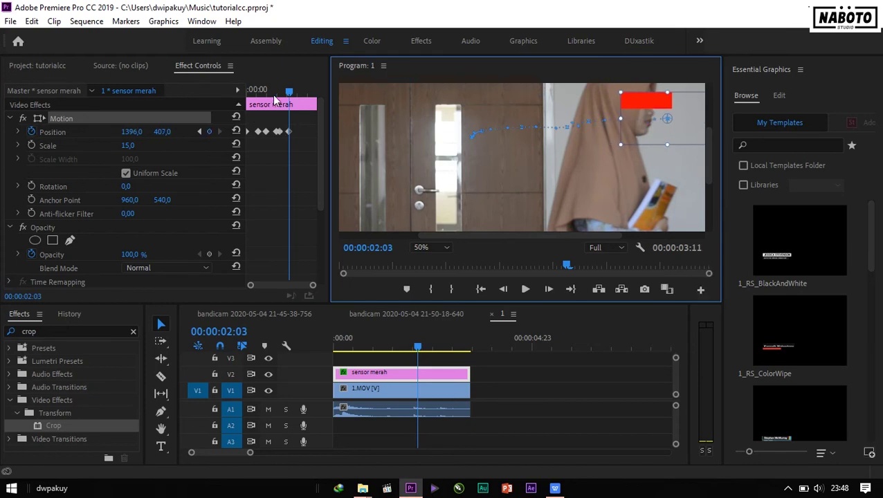
{"action": "left_click_drag", "start_coordinate": [289, 92], "coordinate": [296, 92]}
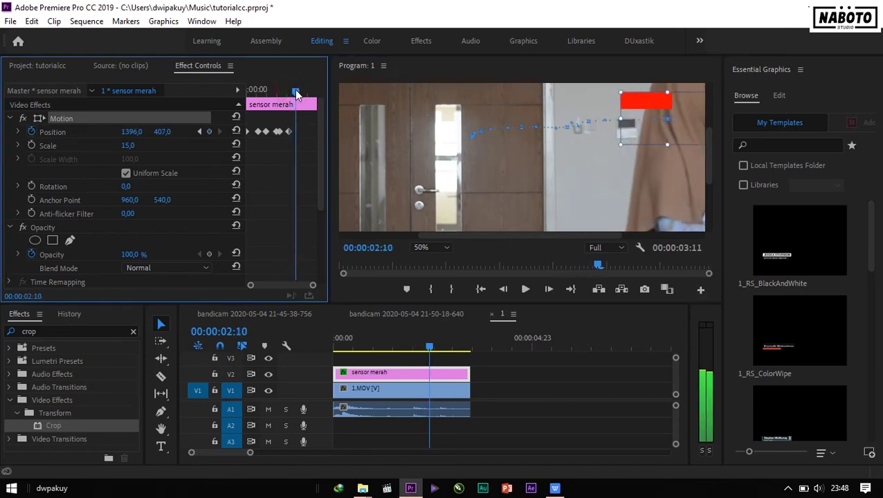
{"action": "left_click", "coordinate": [445, 248]}
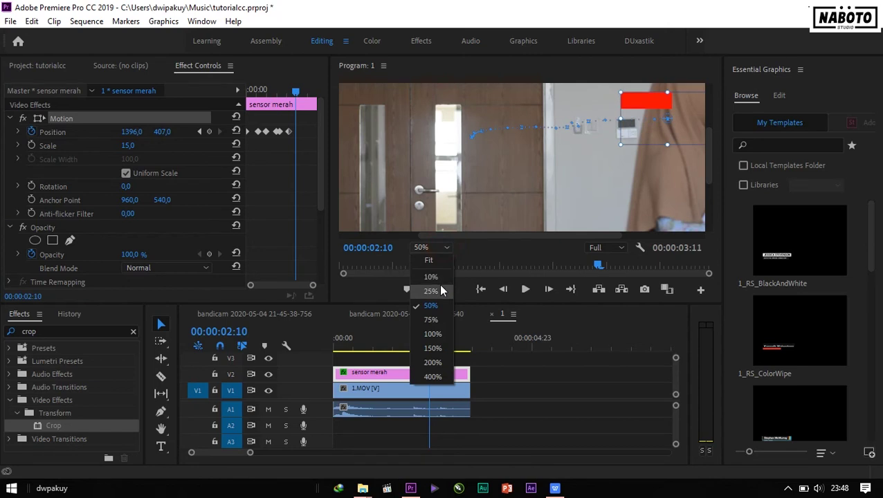
{"action": "left_click", "coordinate": [430, 259]}
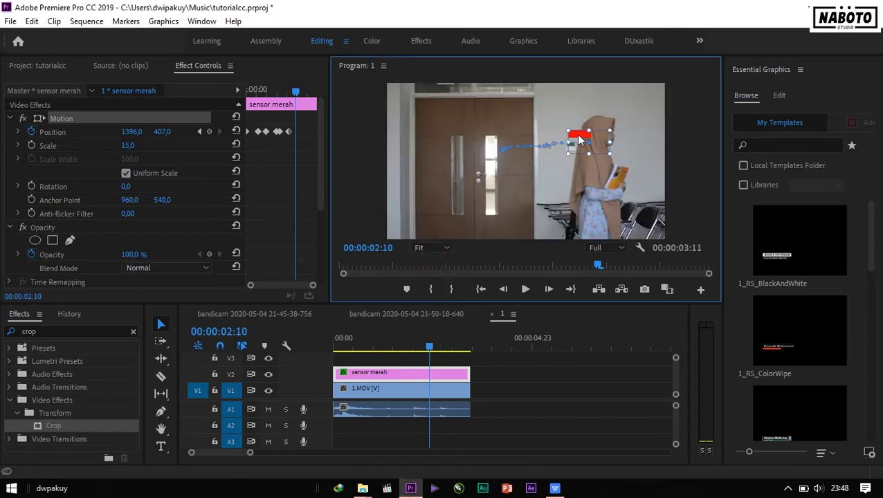
{"action": "left_click_drag", "start_coordinate": [579, 139], "coordinate": [609, 134]}
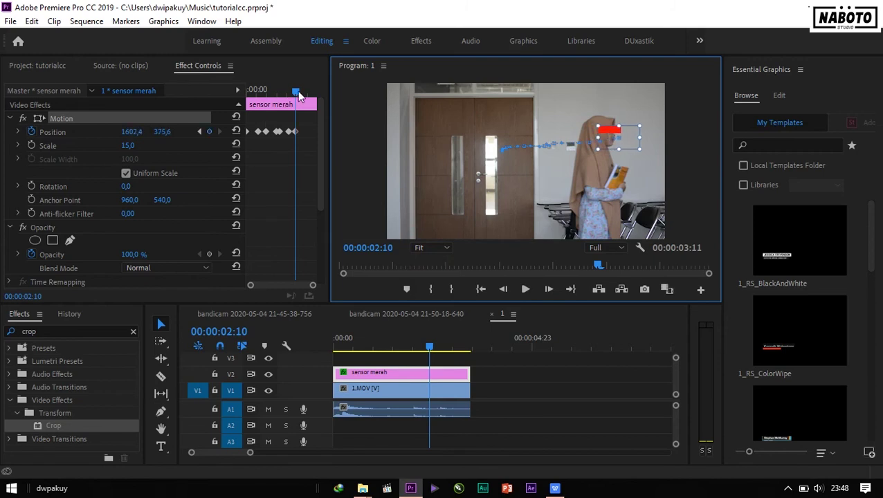
Step: Preview the animation from the start, and move the red bar over the woman's eyes at 00:00:02:18, position about 1854, 376
{"action": "left_click_drag", "start_coordinate": [297, 90], "coordinate": [228, 98]}
{"action": "left_click", "coordinate": [526, 289]}
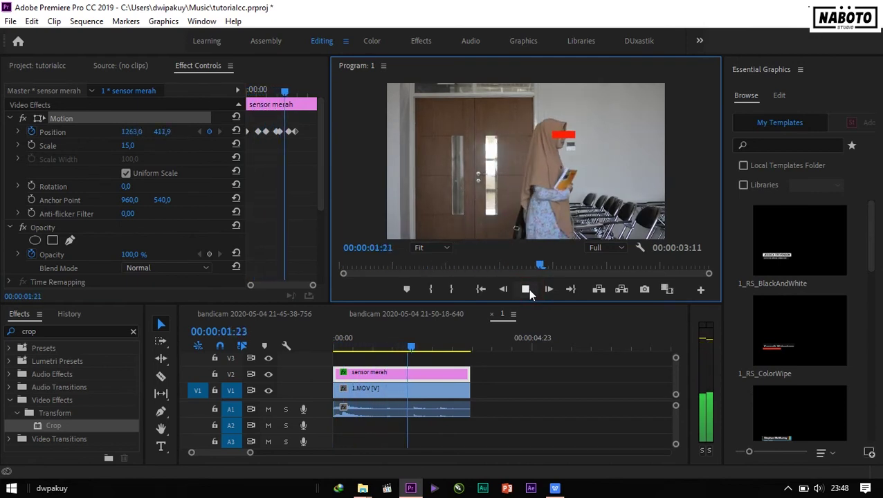
{"action": "left_click", "coordinate": [314, 93]}
{"action": "left_click_drag", "start_coordinate": [313, 92], "coordinate": [302, 94]}
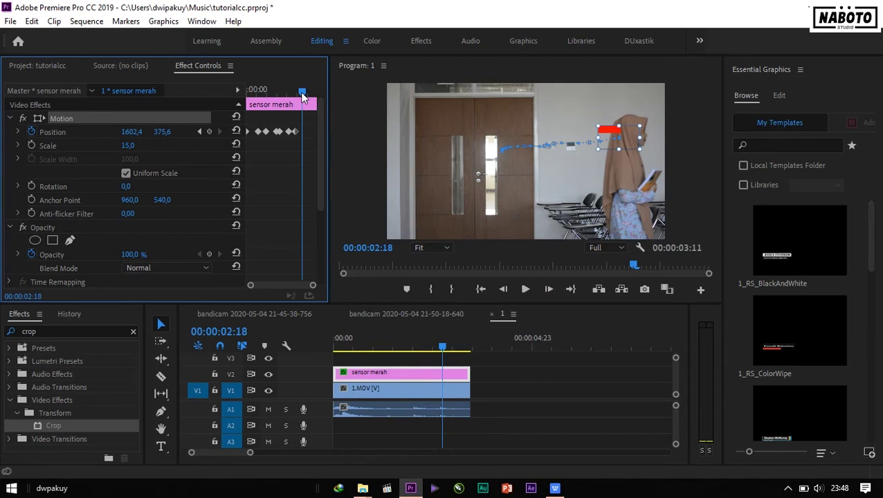
{"action": "left_click_drag", "start_coordinate": [609, 137], "coordinate": [645, 137]}
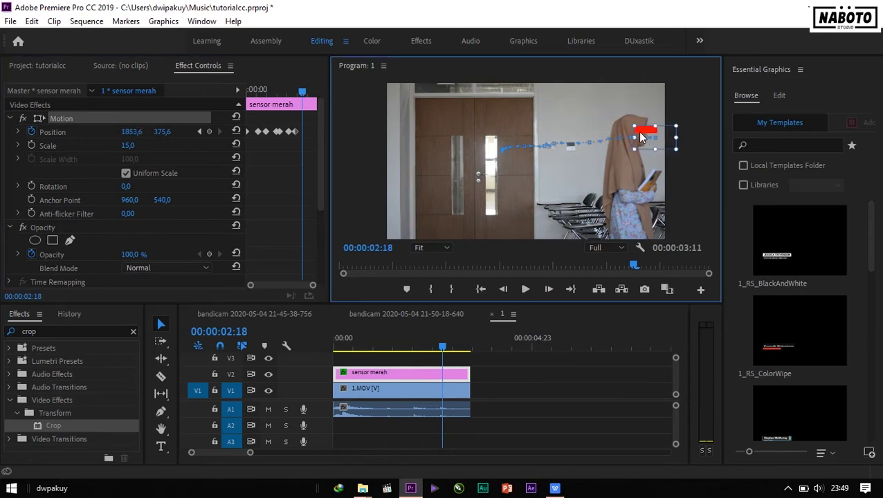
Step: Keyframe the red bar just outside the frame at 00:00:03:05, position about 2096, 380, and play the animation from the start
{"action": "left_click_drag", "start_coordinate": [303, 93], "coordinate": [311, 96]}
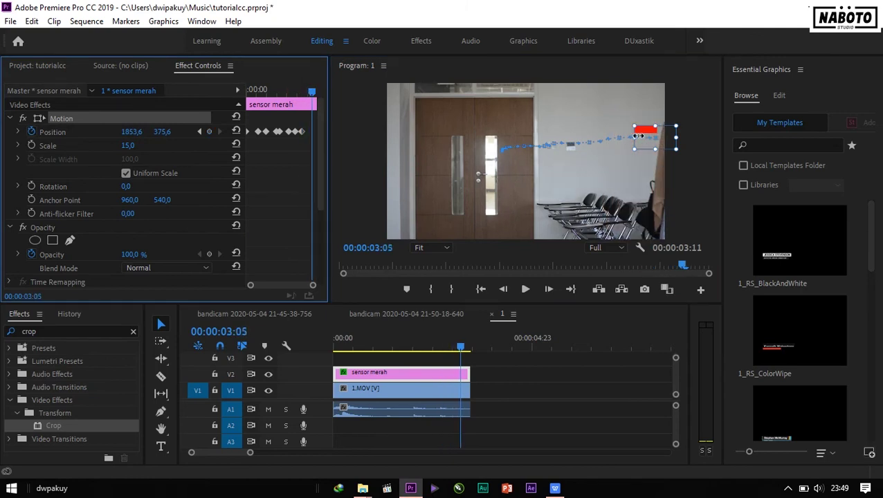
{"action": "left_click_drag", "start_coordinate": [647, 137], "coordinate": [685, 137]}
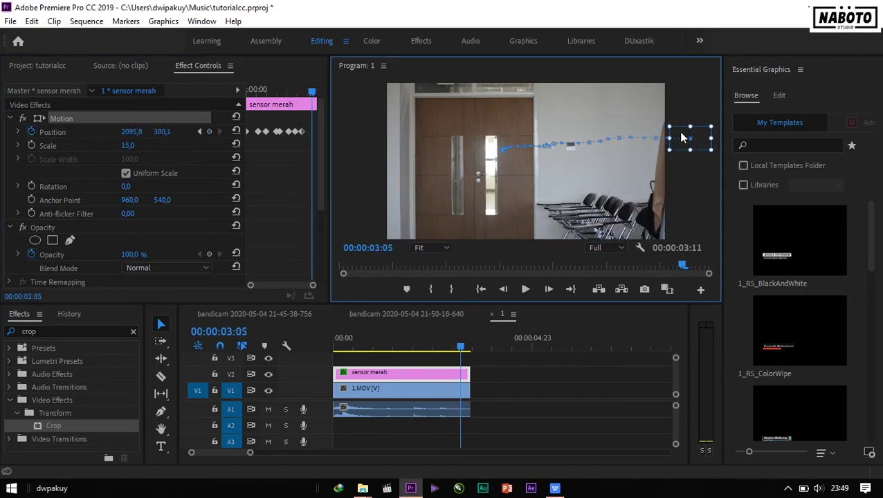
{"action": "left_click", "coordinate": [312, 94]}
{"action": "left_click_drag", "start_coordinate": [312, 94], "coordinate": [248, 94]}
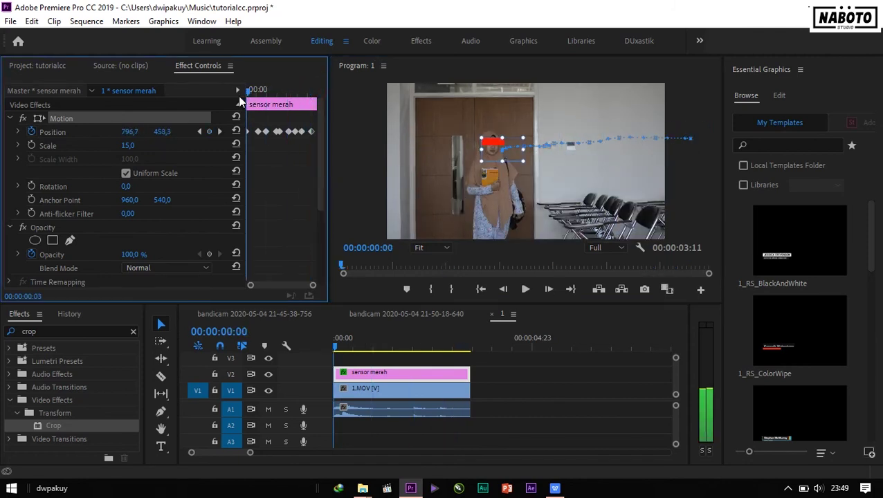
{"action": "left_click", "coordinate": [525, 290]}
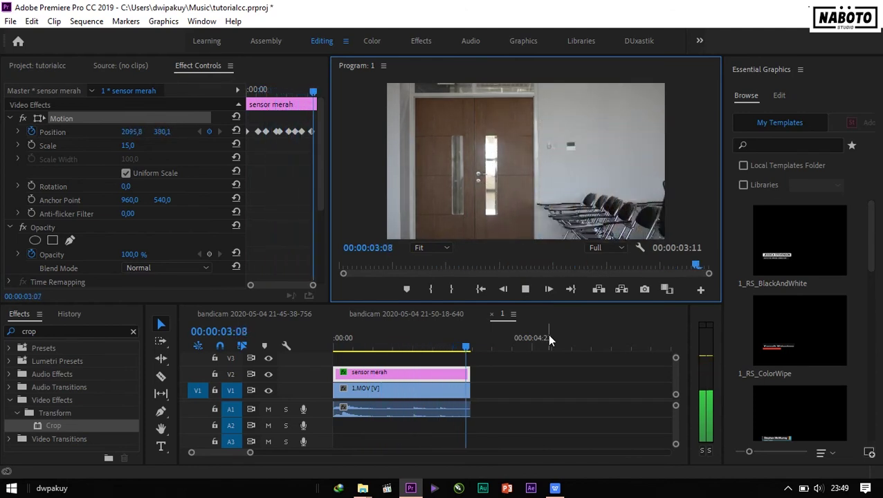
{"action": "left_click", "coordinate": [470, 350]}
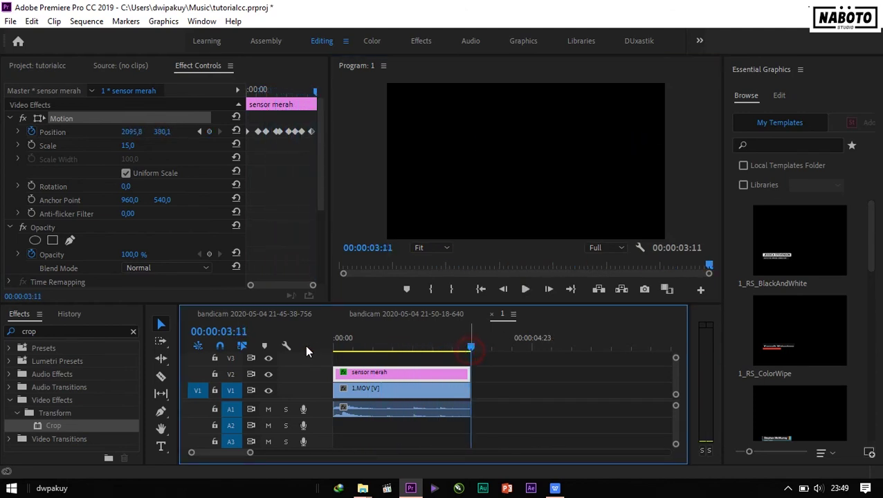
Step: Replay the sequence from the beginning to check the bar's tracking, stopping at 00:00:02:18
{"action": "key", "text": "Home"}
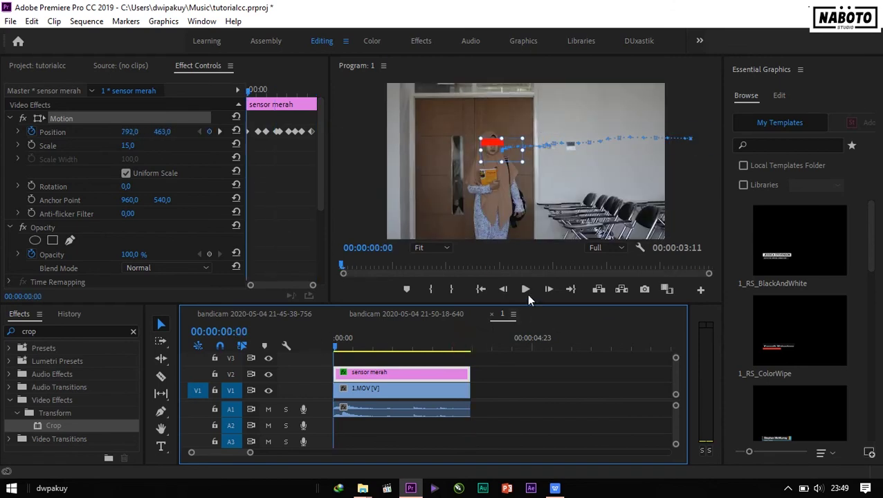
{"action": "left_click", "coordinate": [526, 294]}
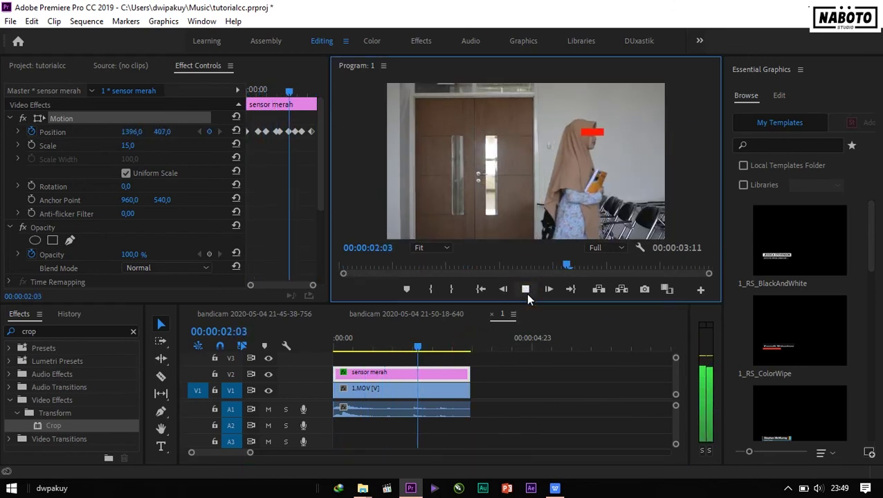
{"action": "left_click", "coordinate": [526, 290]}
{"action": "left_click", "coordinate": [440, 349]}
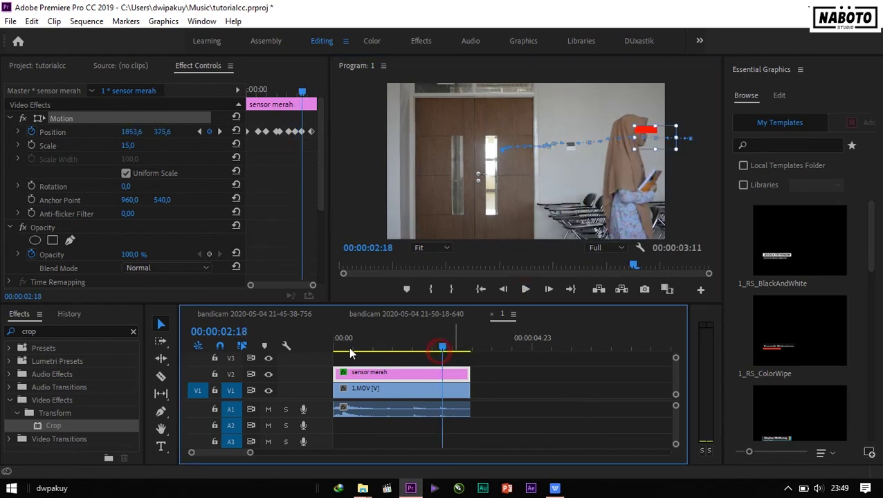
Step: Set the program preview's playback resolution to 1/4, play the animation from the start, and return to 00:00:00:00 with no clip selected
{"action": "left_click_drag", "start_coordinate": [441, 350], "coordinate": [335, 346]}
{"action": "left_click", "coordinate": [609, 247]}
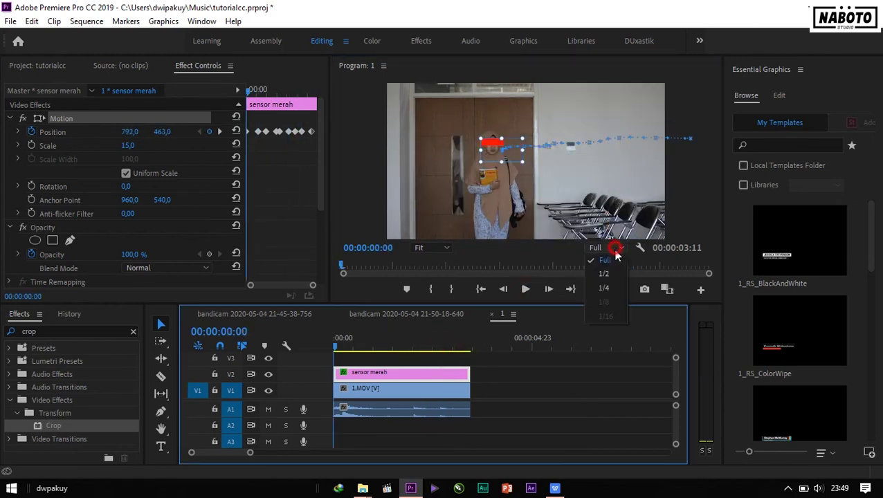
{"action": "left_click", "coordinate": [610, 287]}
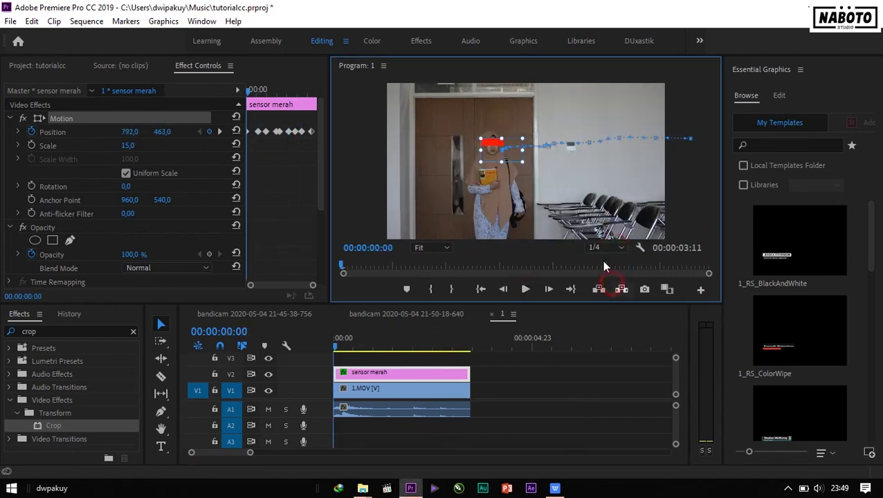
{"action": "left_click", "coordinate": [524, 292]}
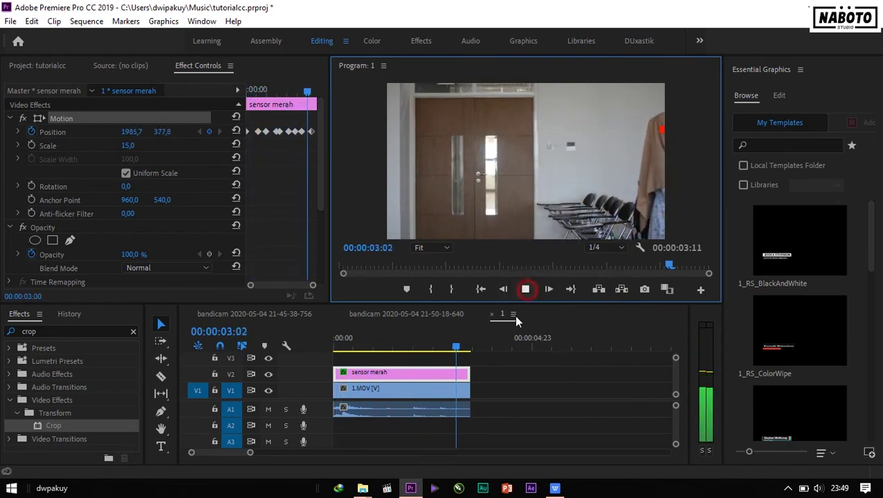
{"action": "left_click_drag", "start_coordinate": [456, 337], "coordinate": [330, 337]}
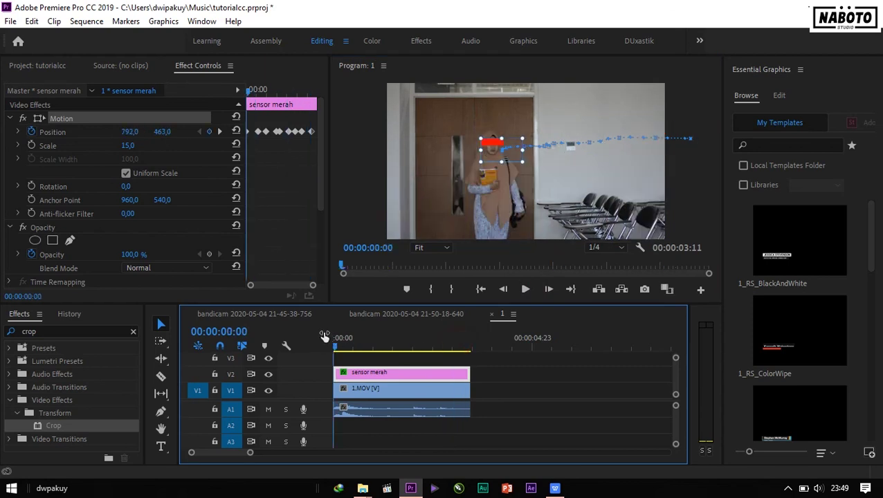
{"action": "left_click", "coordinate": [569, 383]}
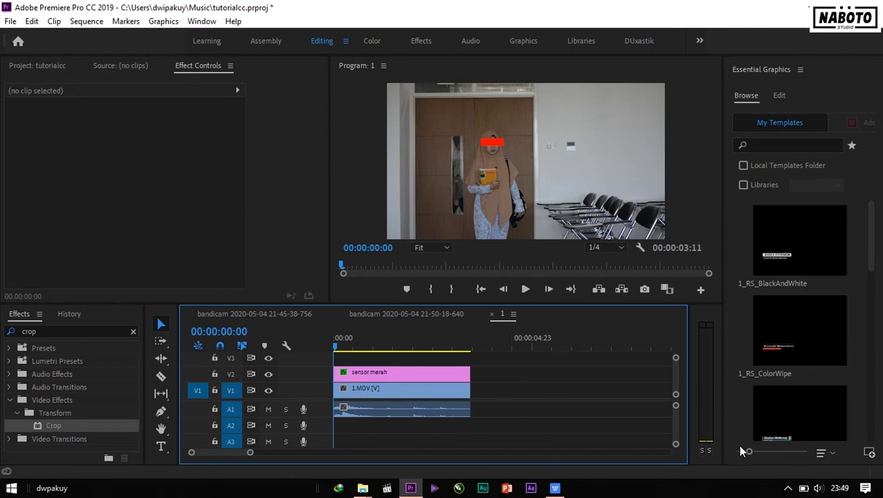
{"action": "left_click", "coordinate": [787, 489]}
{"action": "left_click", "coordinate": [800, 440]}
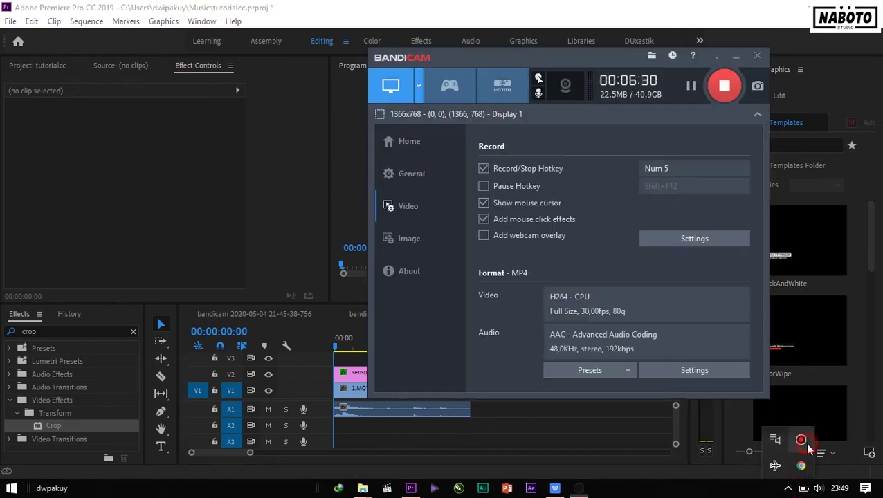